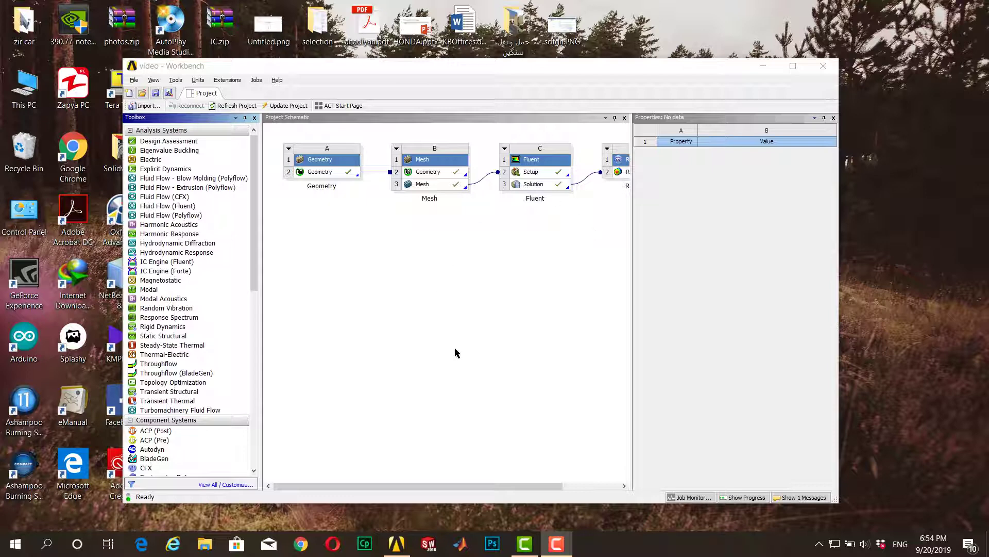
Step: Add a Parameters Correlation system to the project and inspect its Parameter Set
{"action": "left_click_drag", "start_coordinate": [254, 276], "coordinate": [256, 403]}
{"action": "scroll", "coordinate": [257, 403], "scroll_direction": "down", "scroll_amount": 4}
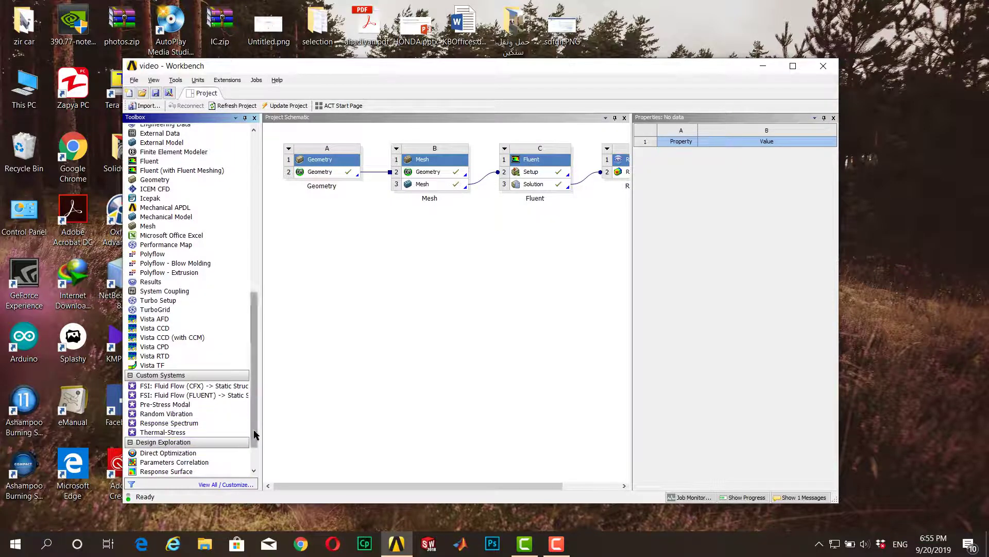
{"action": "scroll", "coordinate": [253, 433], "scroll_direction": "down", "scroll_amount": 2}
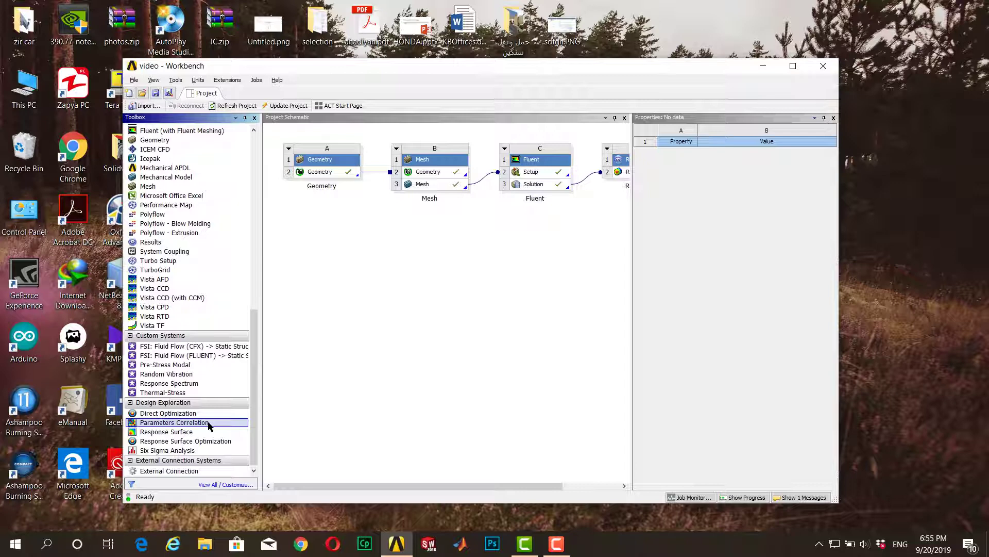
{"action": "double_click", "coordinate": [155, 427]}
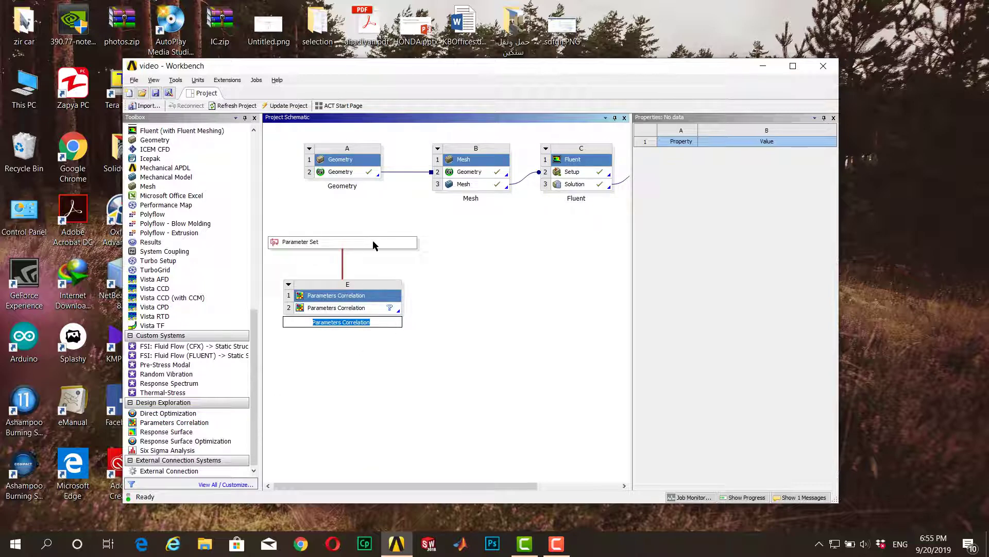
{"action": "double_click", "coordinate": [332, 241]}
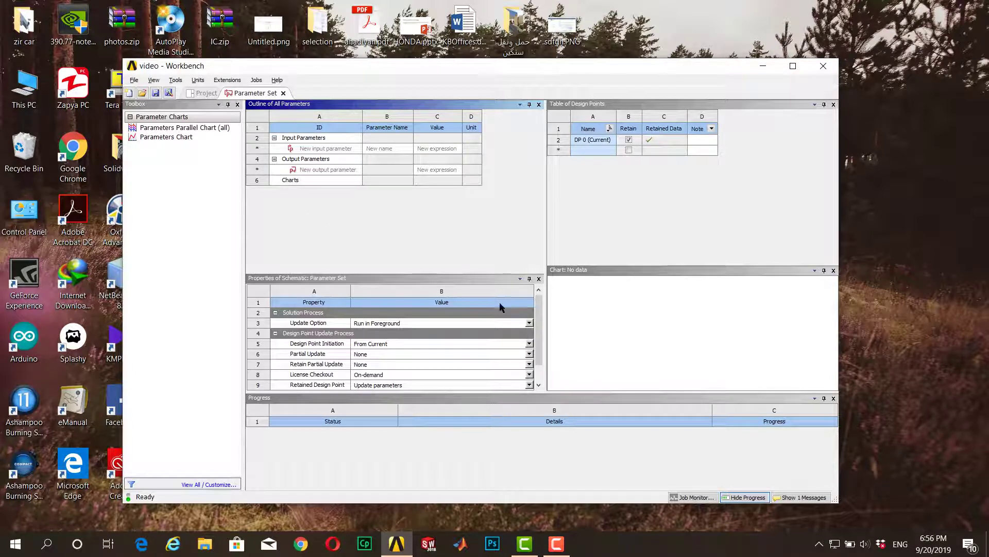
{"action": "left_click", "coordinate": [283, 93]}
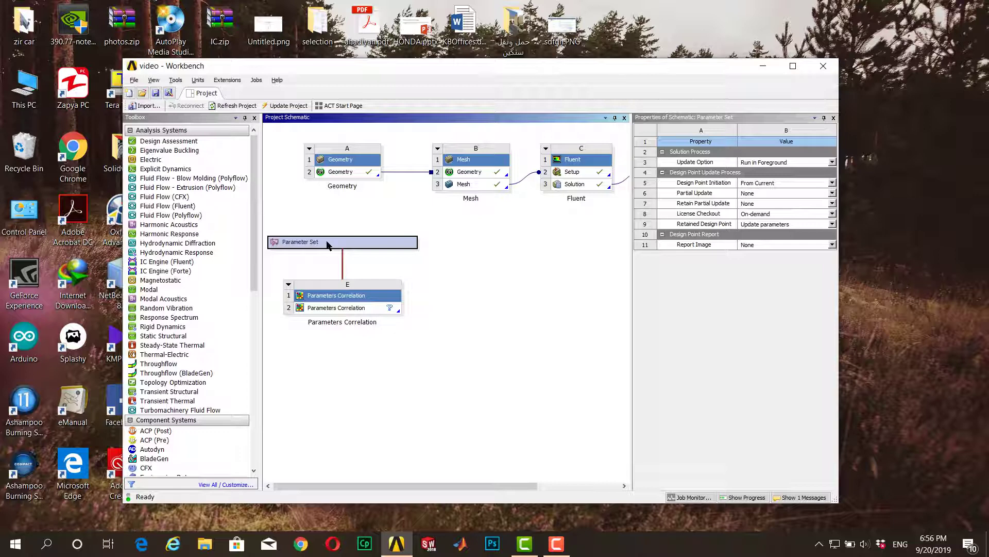
{"action": "right_click", "coordinate": [330, 244]}
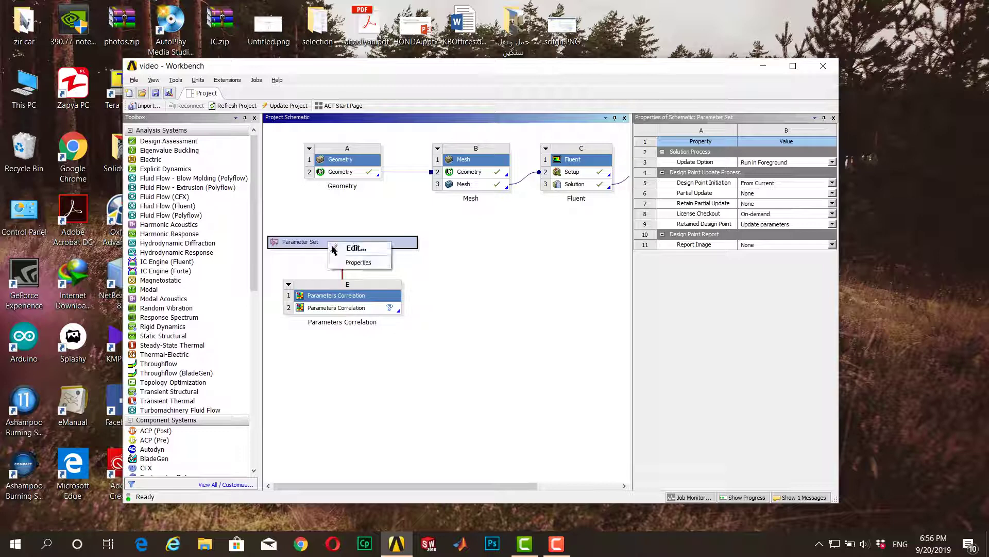
{"action": "left_click", "coordinate": [452, 289]}
Step: Delete the Parameters Correlation system from the project schematic
{"action": "right_click", "coordinate": [359, 301]}
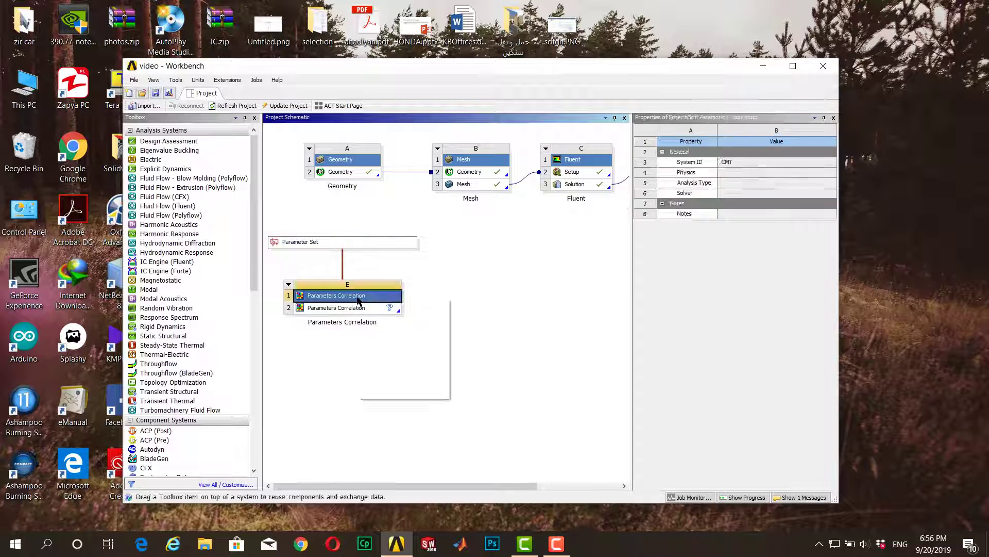
{"action": "left_click", "coordinate": [392, 353]}
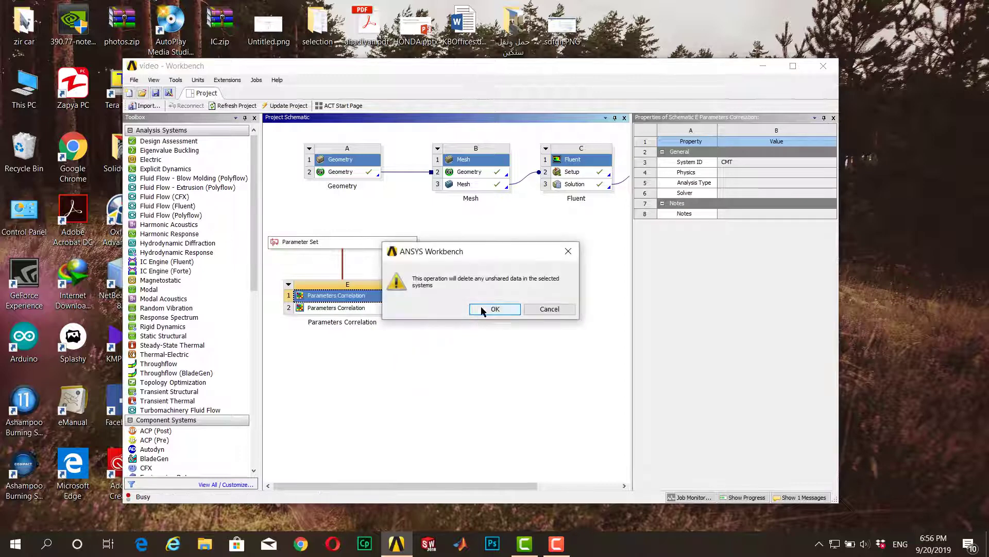
{"action": "left_click", "coordinate": [481, 306]}
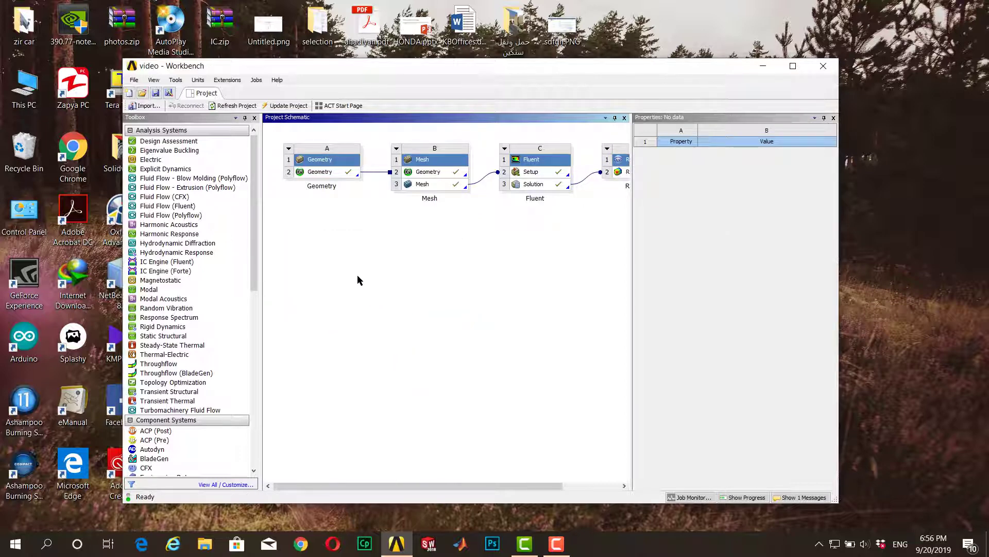
Step: Open the project's geometry for editing and examine the details of Extrude1 and Extrude2 and the dimensions of their sketches
{"action": "left_click", "coordinate": [318, 175]}
{"action": "double_click", "coordinate": [318, 174]}
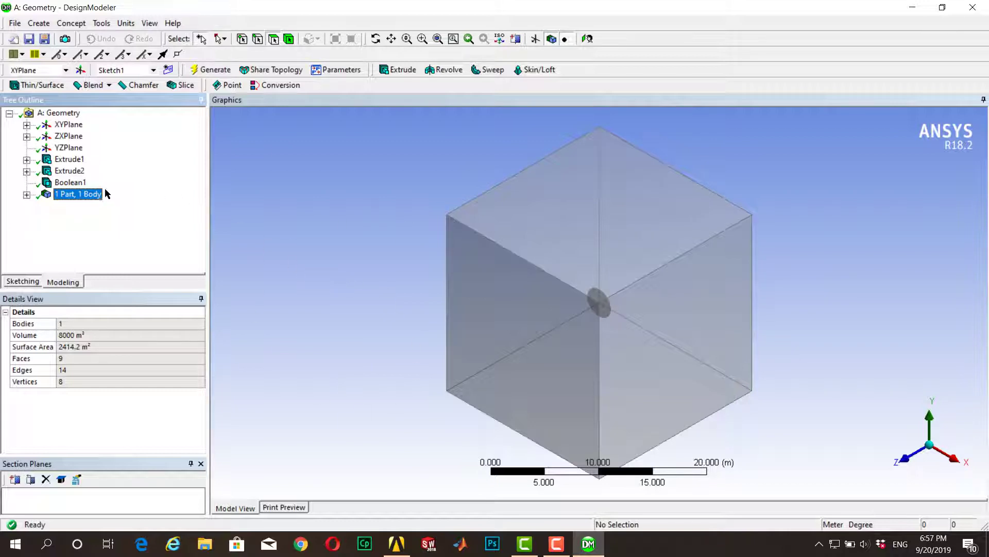
{"action": "left_click", "coordinate": [69, 159]}
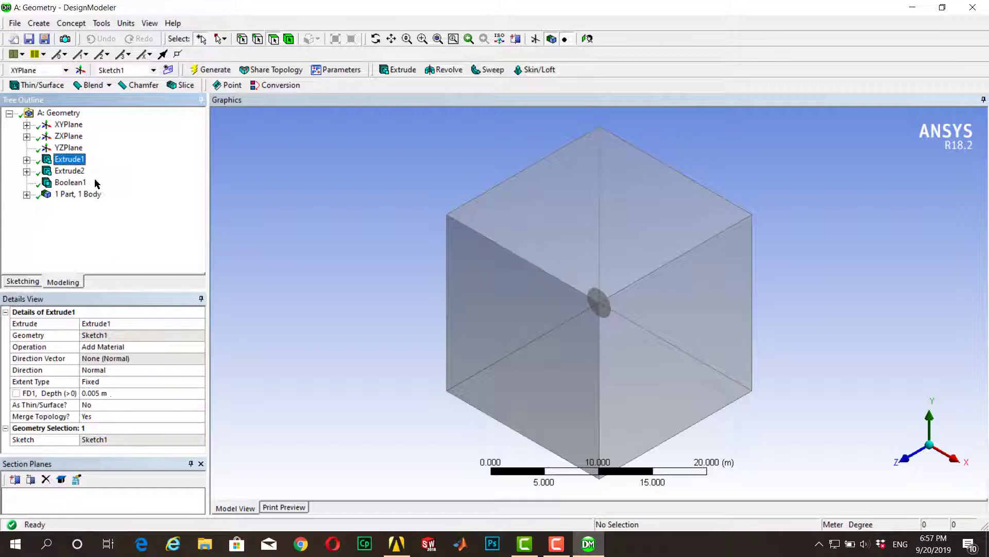
{"action": "left_click", "coordinate": [64, 172]}
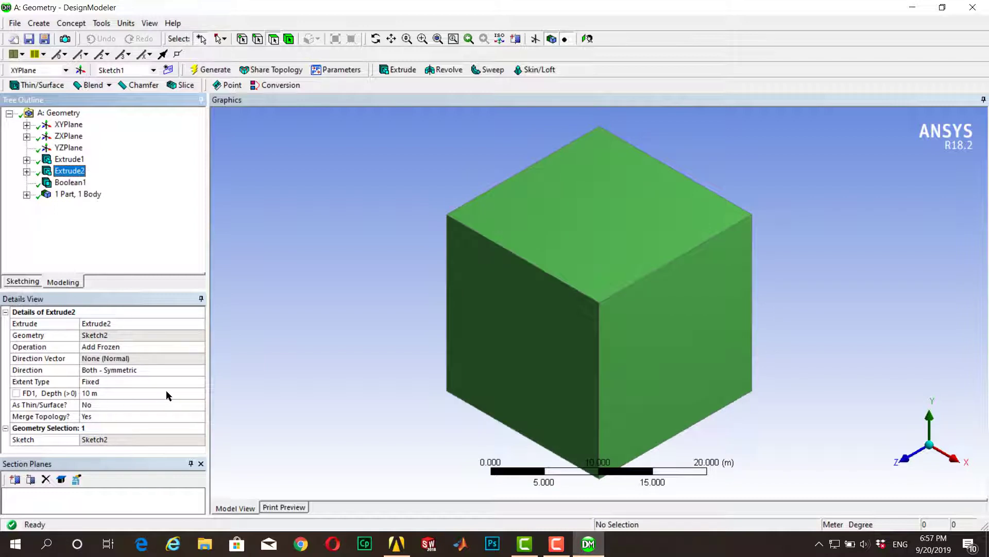
{"action": "left_click", "coordinate": [27, 159]}
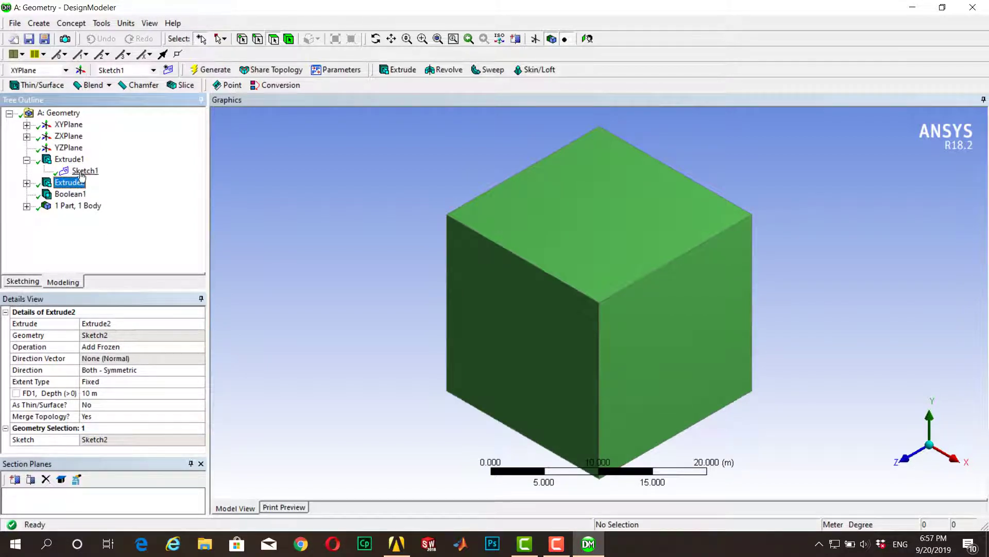
{"action": "left_click", "coordinate": [84, 172]}
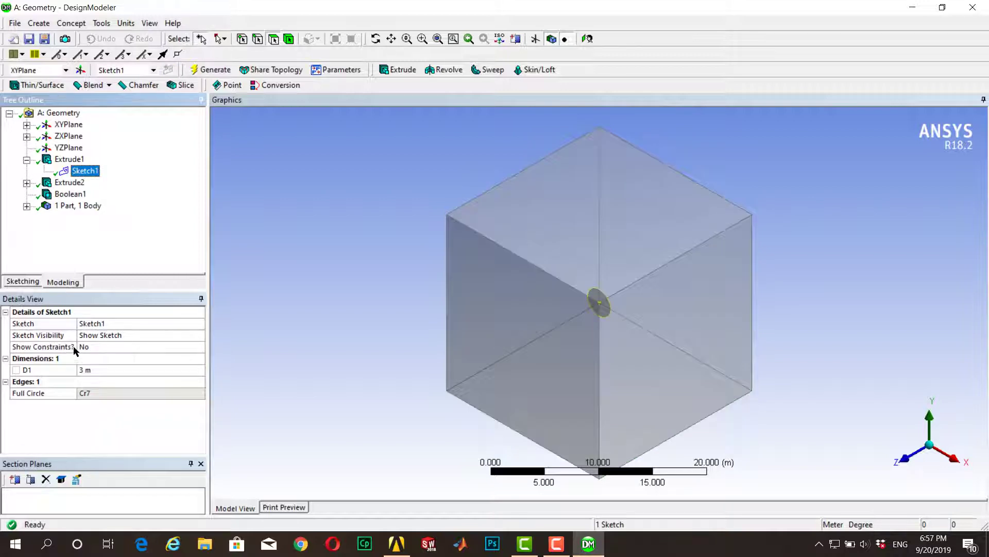
{"action": "left_click", "coordinate": [26, 159]}
{"action": "left_click", "coordinate": [27, 171]}
{"action": "left_click", "coordinate": [85, 182]}
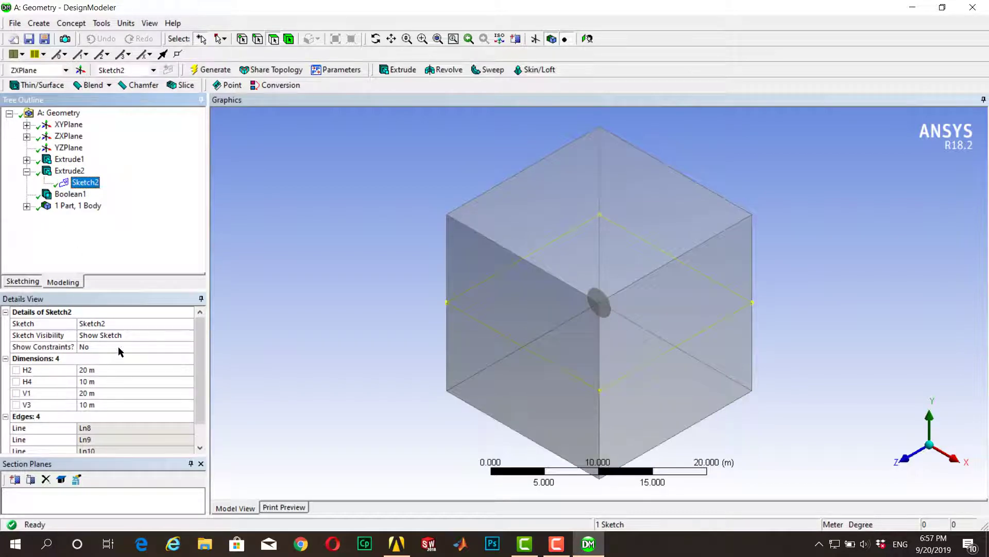
{"action": "left_click", "coordinate": [27, 172]}
Step: Make dimension D1 of Extrude1's circle sketch a design parameter named "diameter" and check it in the parameter list
{"action": "left_click", "coordinate": [59, 159]}
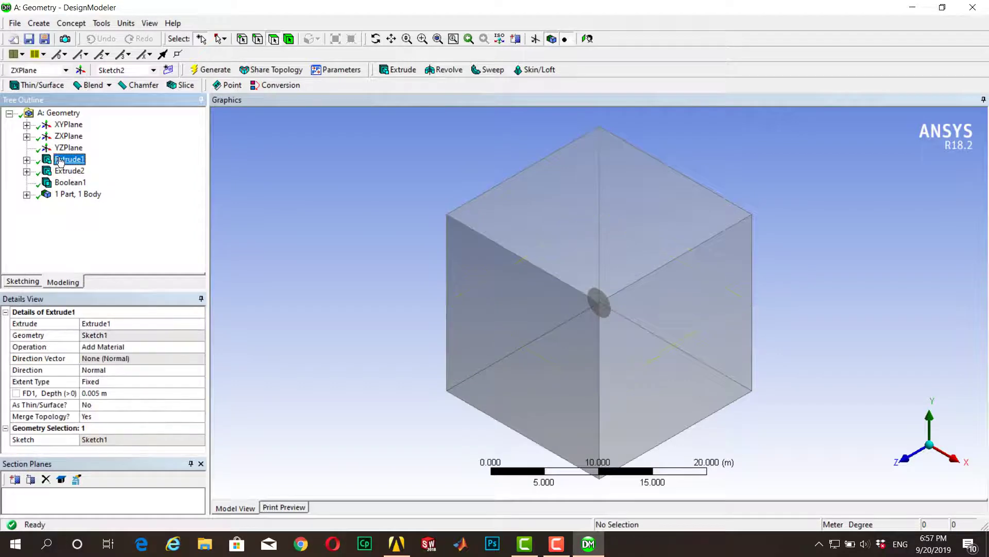
{"action": "left_click", "coordinate": [27, 160]}
{"action": "left_click", "coordinate": [122, 172]}
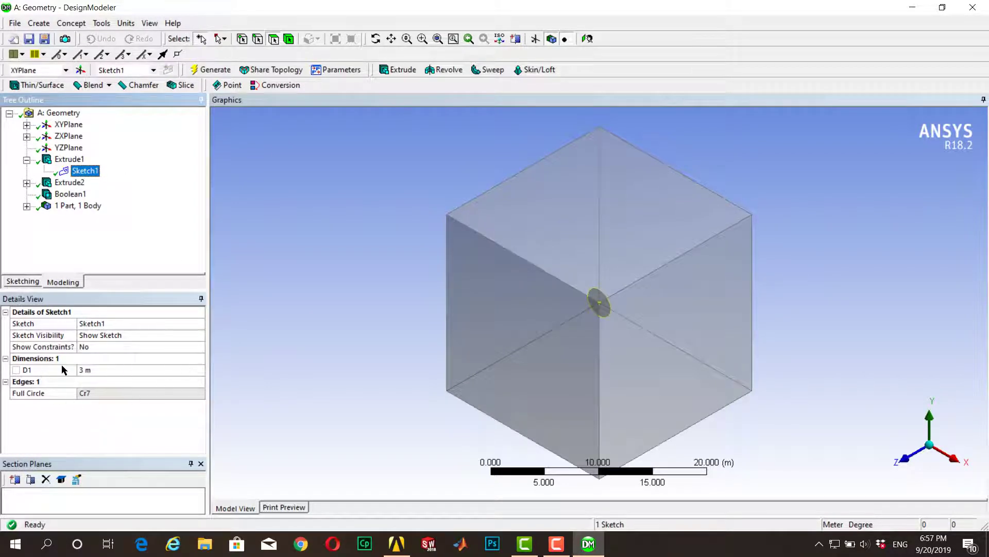
{"action": "left_click", "coordinate": [16, 370]}
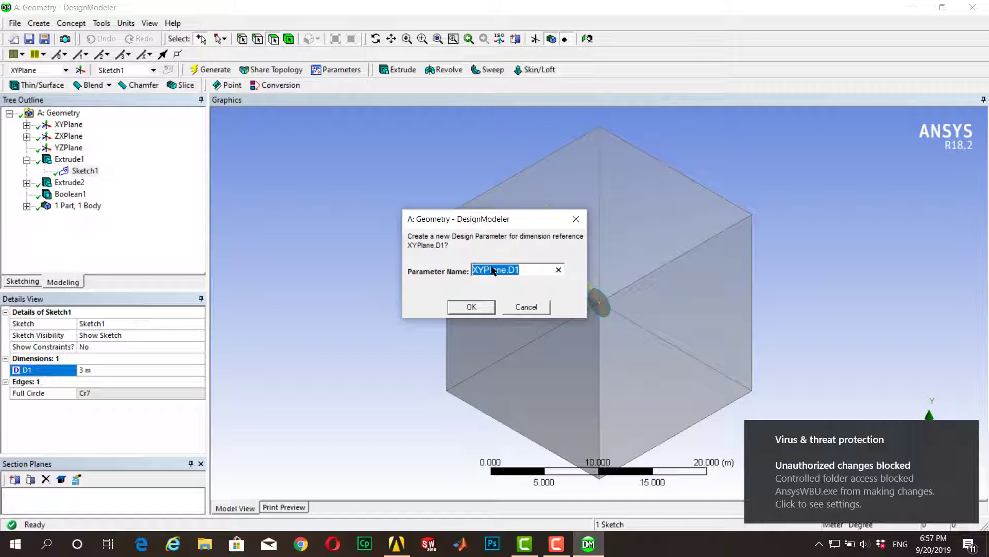
{"action": "type", "text": "di"}
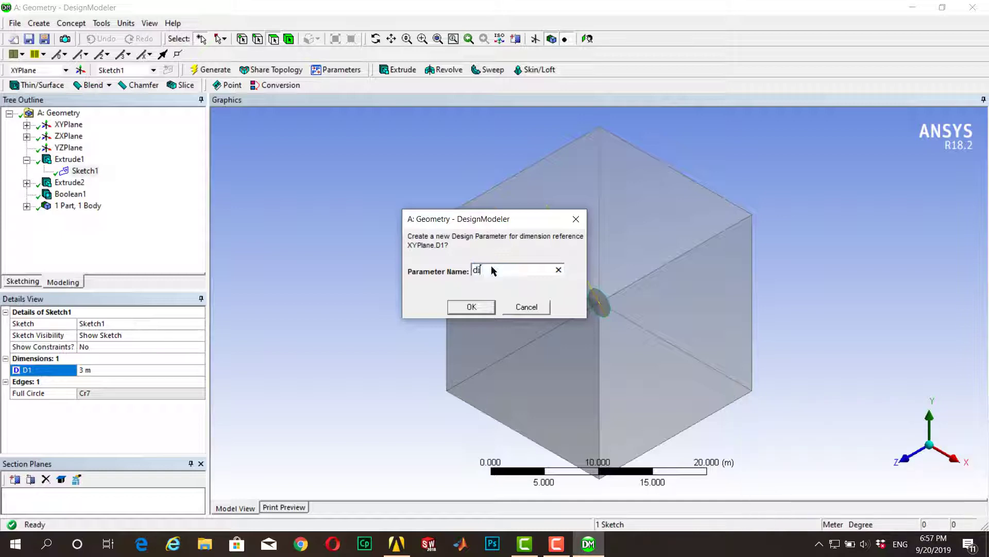
{"action": "type", "text": "ameter"}
{"action": "key", "text": "Return"}
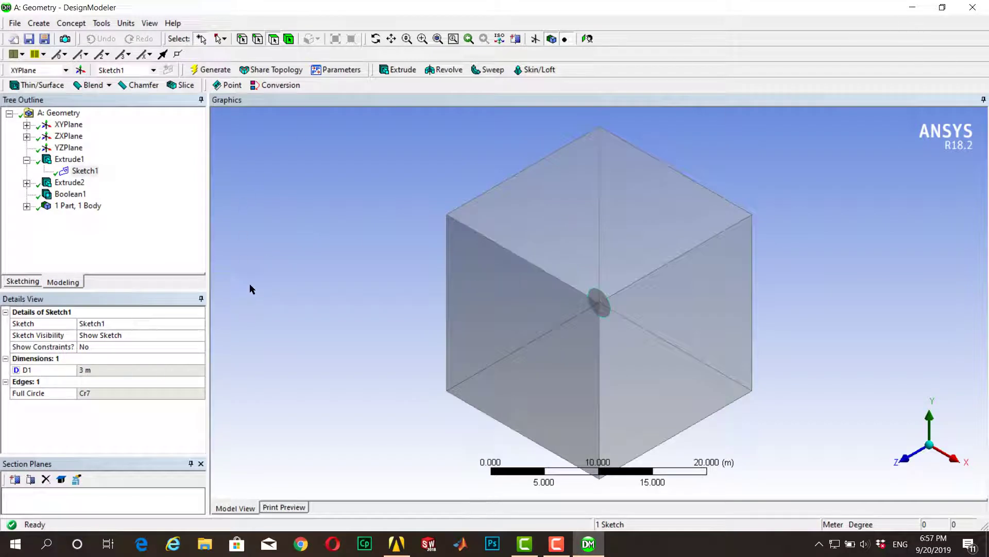
{"action": "left_click", "coordinate": [330, 69]}
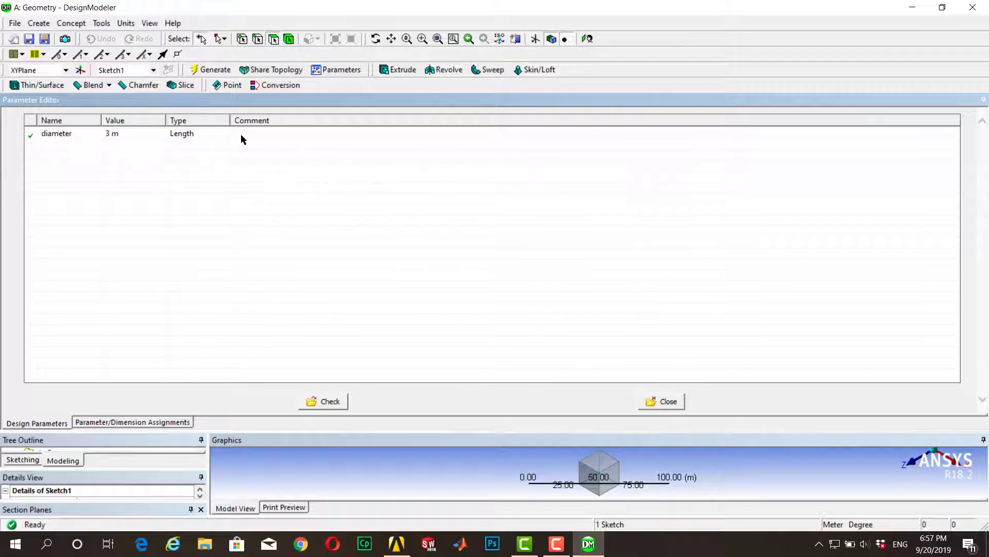
{"action": "left_click", "coordinate": [656, 402]}
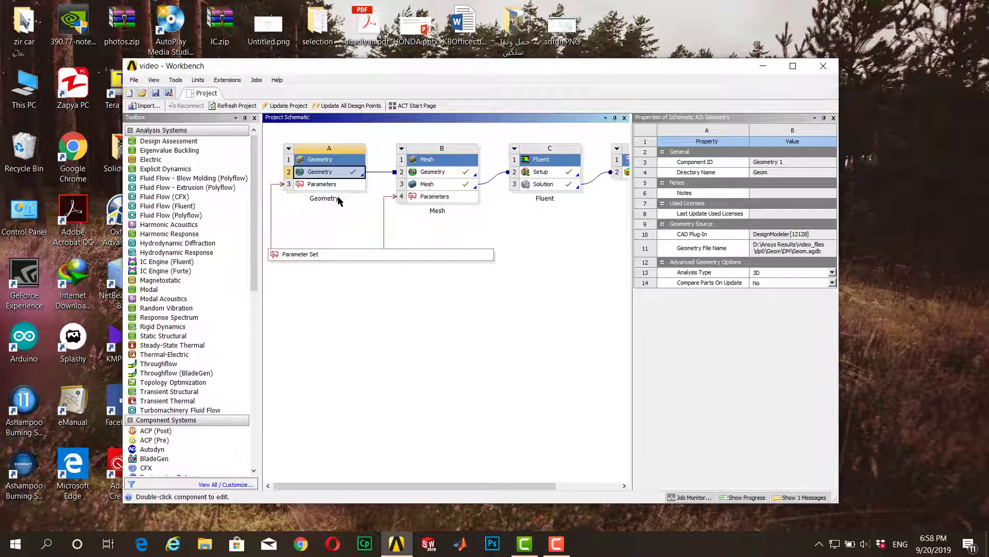
Step: Open the Mesh component, make the mesh Relevance an input parameter, and close the meshing window
{"action": "double_click", "coordinate": [431, 185]}
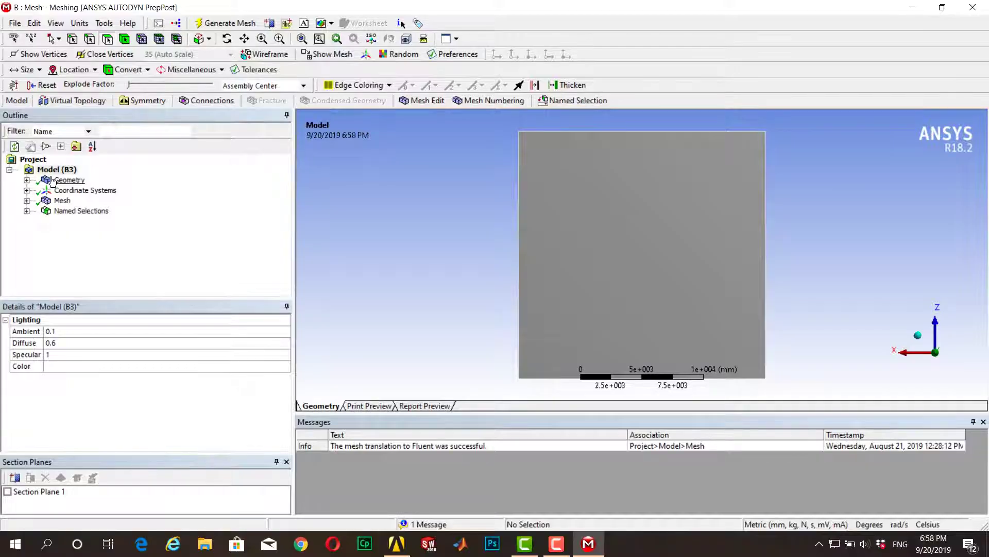
{"action": "left_click", "coordinate": [45, 201]}
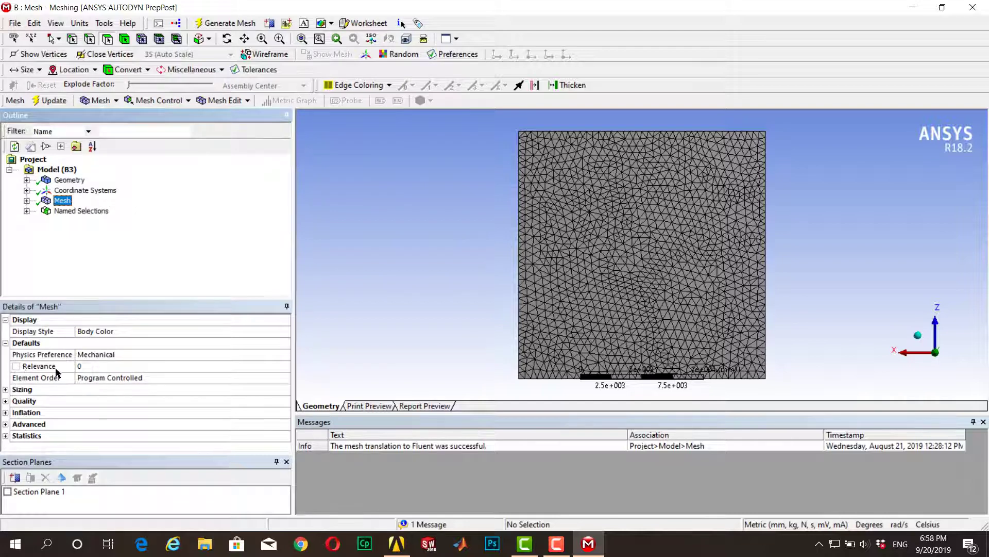
{"action": "left_click", "coordinate": [5, 389]}
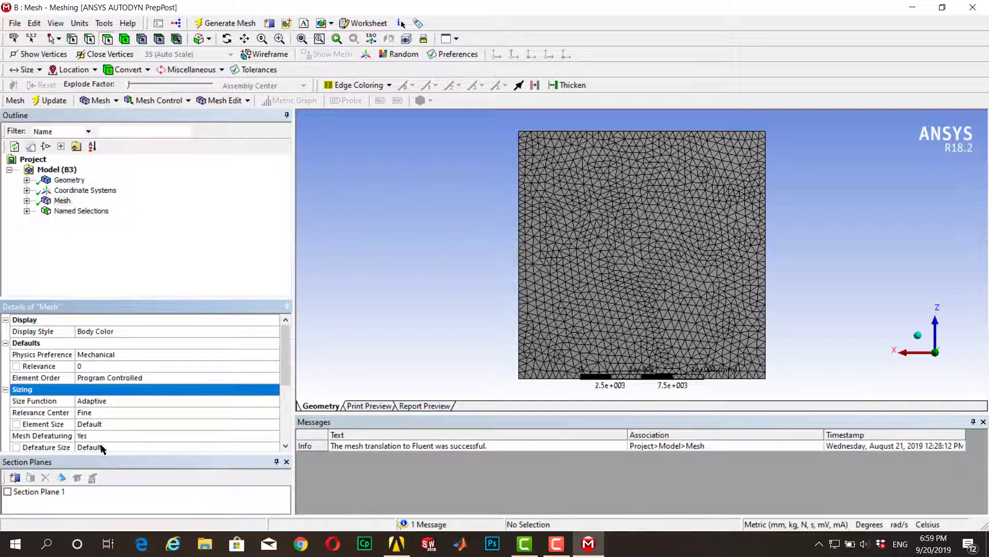
{"action": "mouse_move", "coordinate": [283, 364]}
{"action": "left_mouse_down"}
{"action": "mouse_move", "coordinate": [287, 404]}
{"action": "mouse_move", "coordinate": [283, 361]}
{"action": "left_mouse_up"}
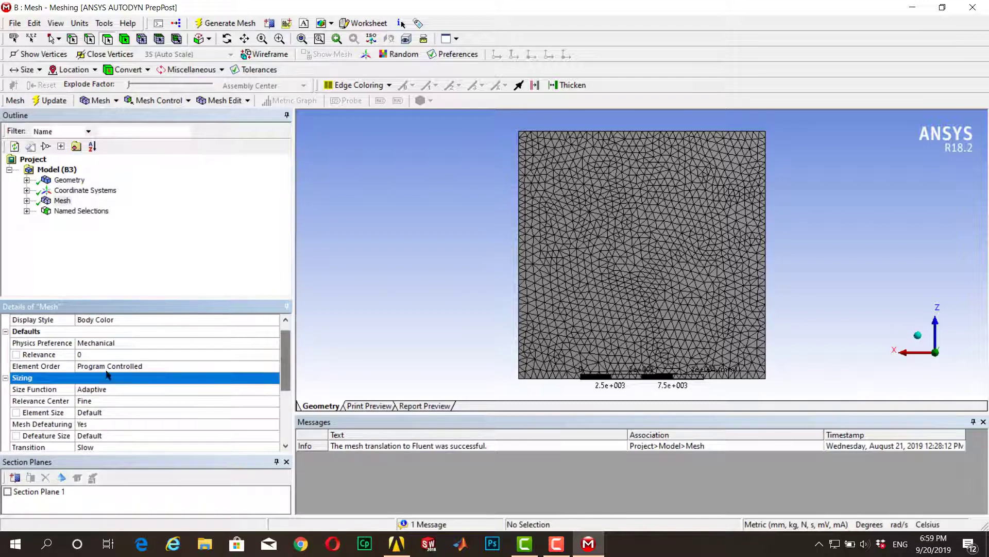
{"action": "left_click", "coordinate": [16, 355]}
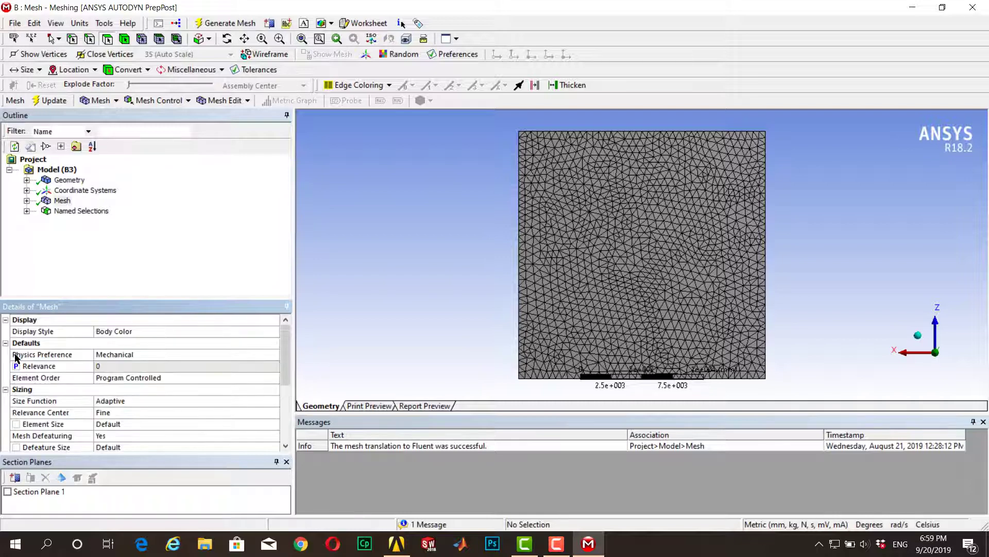
{"action": "left_click", "coordinate": [16, 367]}
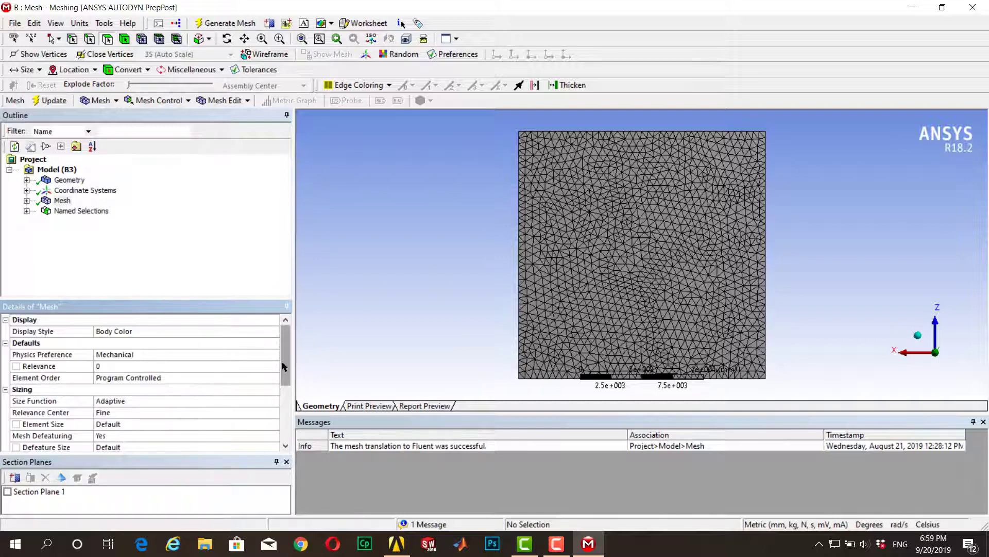
{"action": "left_click", "coordinate": [16, 365]}
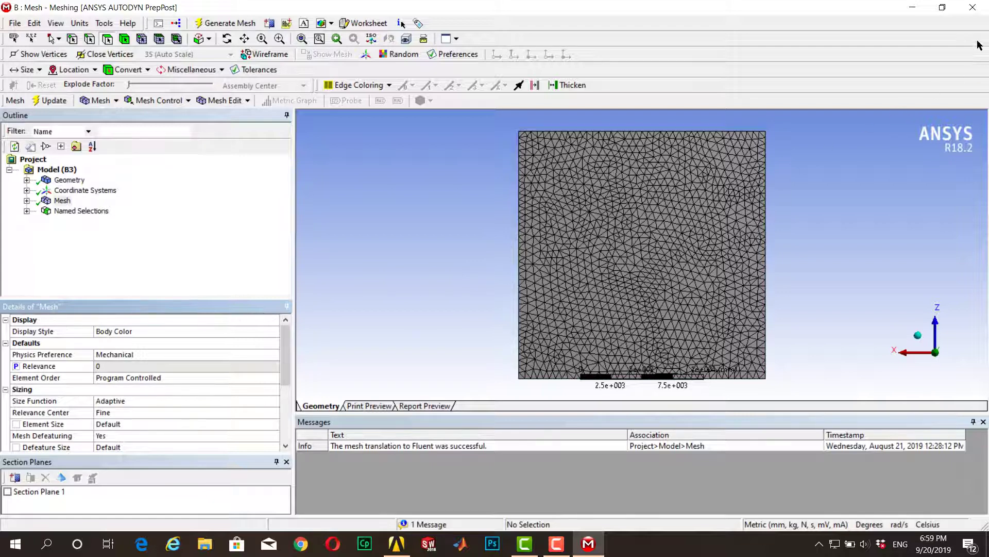
{"action": "left_click", "coordinate": [974, 12]}
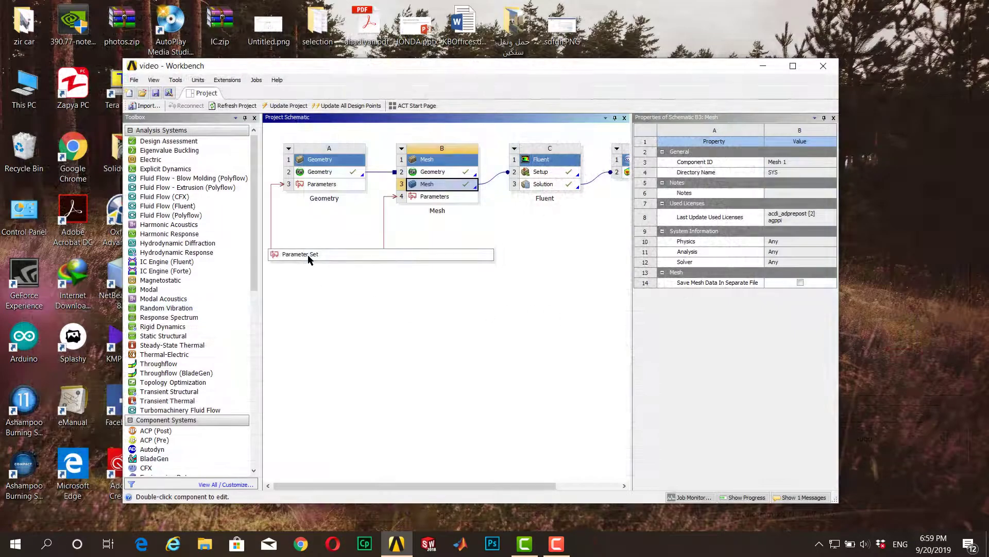
Step: Review the geometry and mesh input parameters in the Parameter Set and return to the project schematic
{"action": "double_click", "coordinate": [308, 255]}
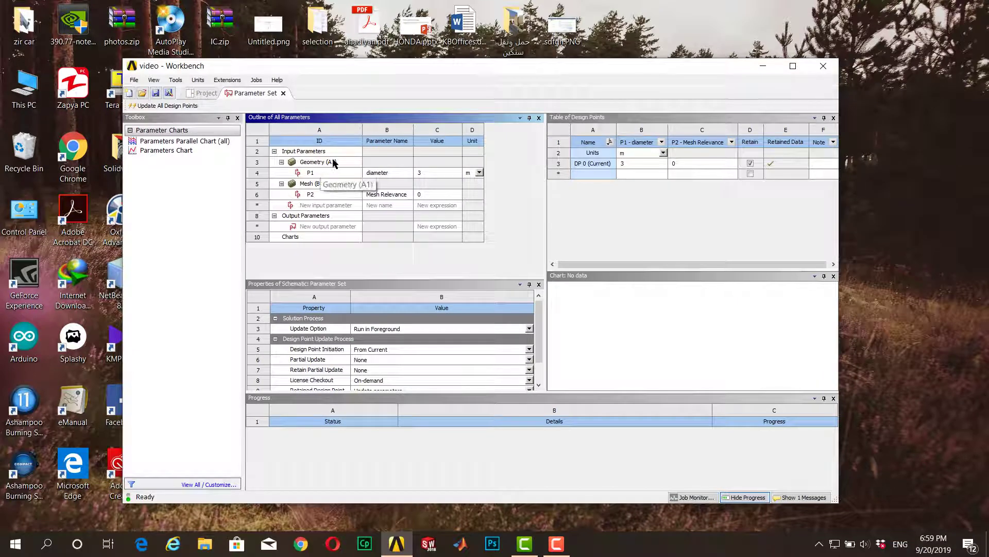
{"action": "left_click", "coordinate": [202, 94]}
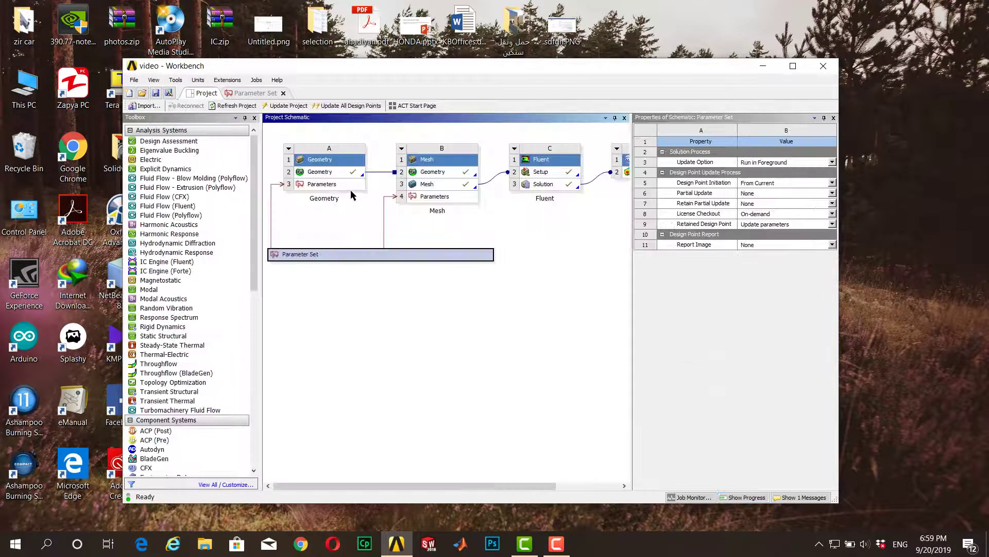
{"action": "left_click", "coordinate": [255, 94]}
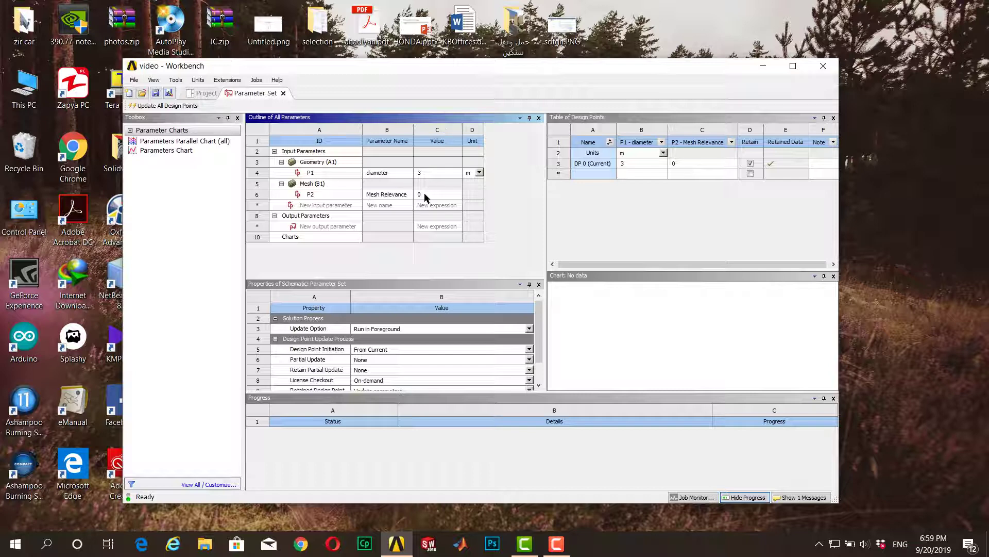
{"action": "left_click", "coordinate": [202, 94]}
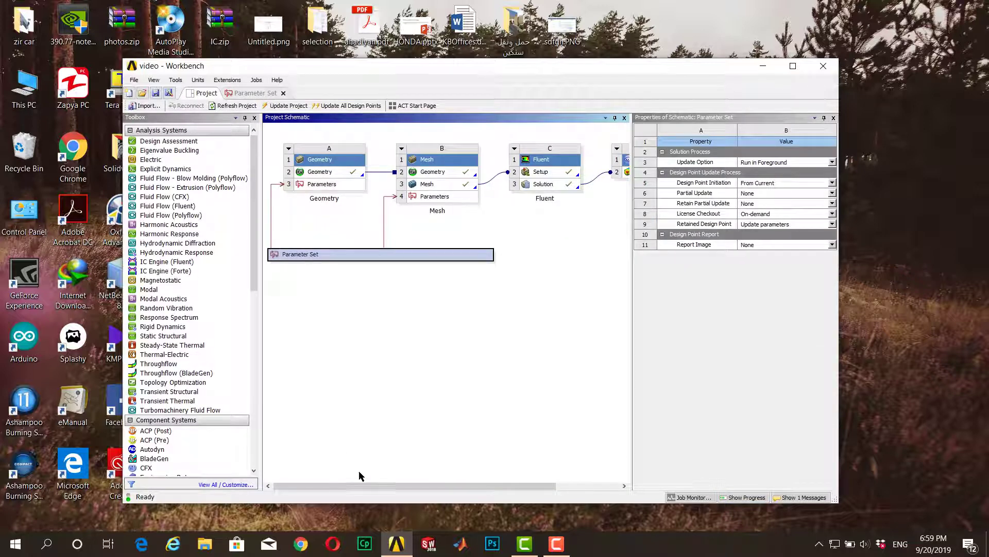
{"action": "left_click_drag", "start_coordinate": [367, 487], "coordinate": [474, 488]}
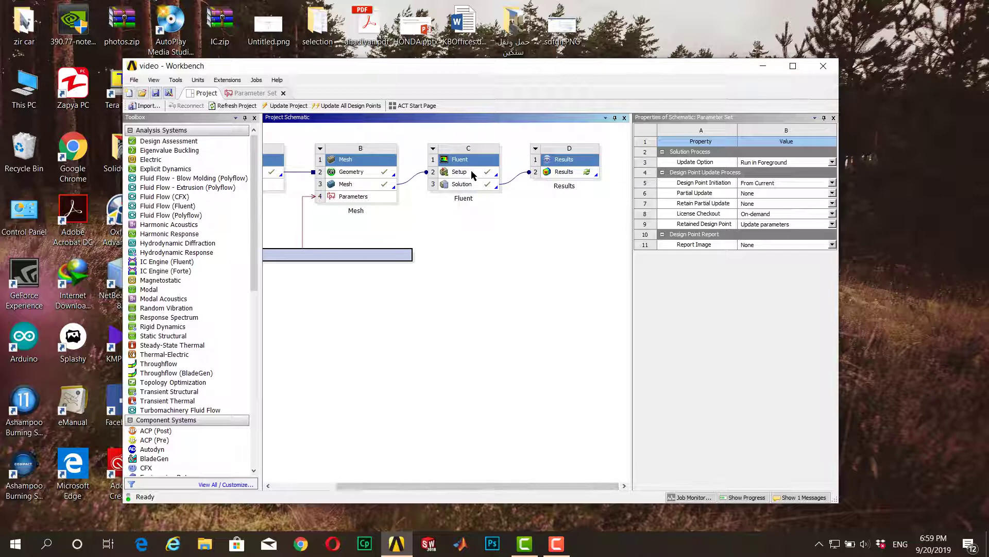
Step: Launch the Fluent Setup in double precision on the local machine with 6 parallel processes
{"action": "double_click", "coordinate": [472, 172]}
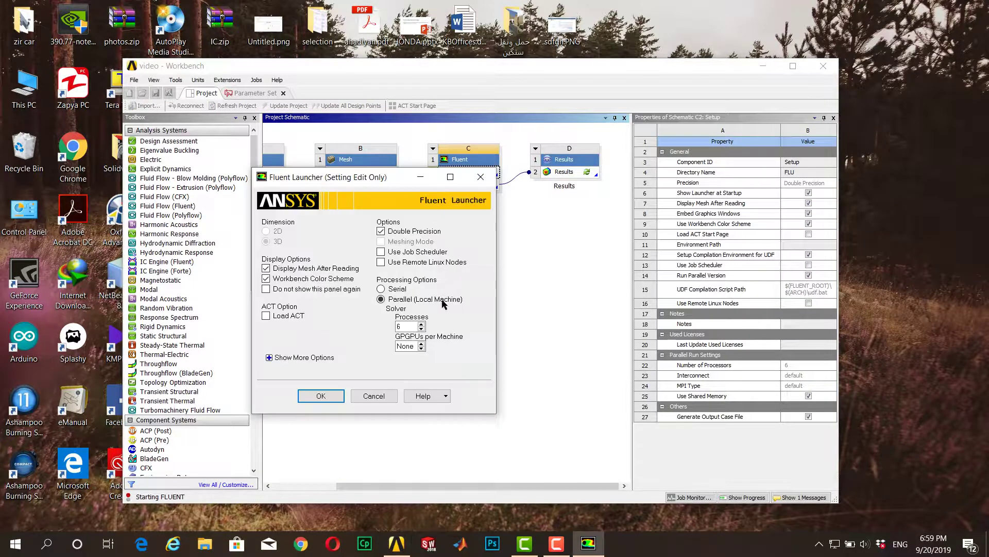
{"action": "left_click", "coordinate": [321, 396]}
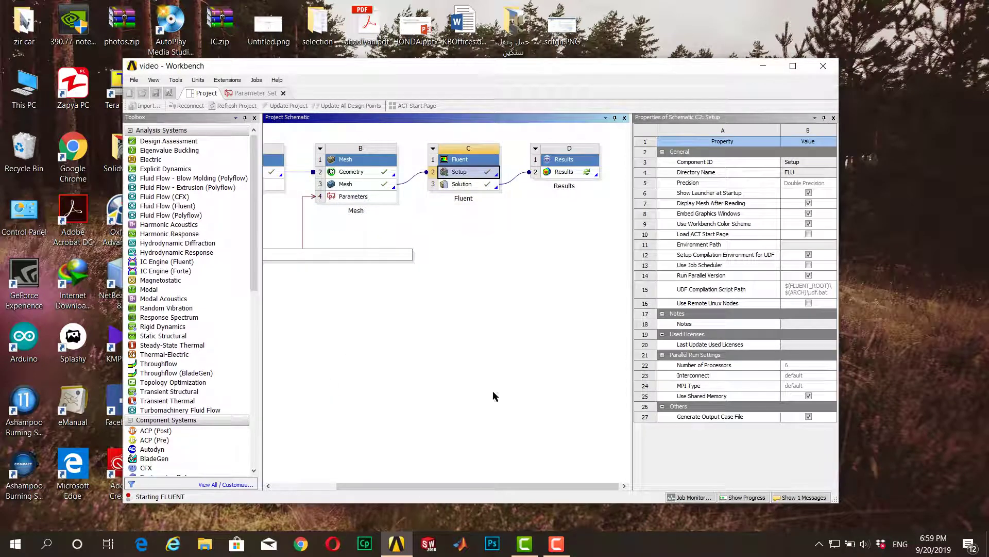
{"action": "left_click_drag", "start_coordinate": [481, 488], "coordinate": [330, 488]}
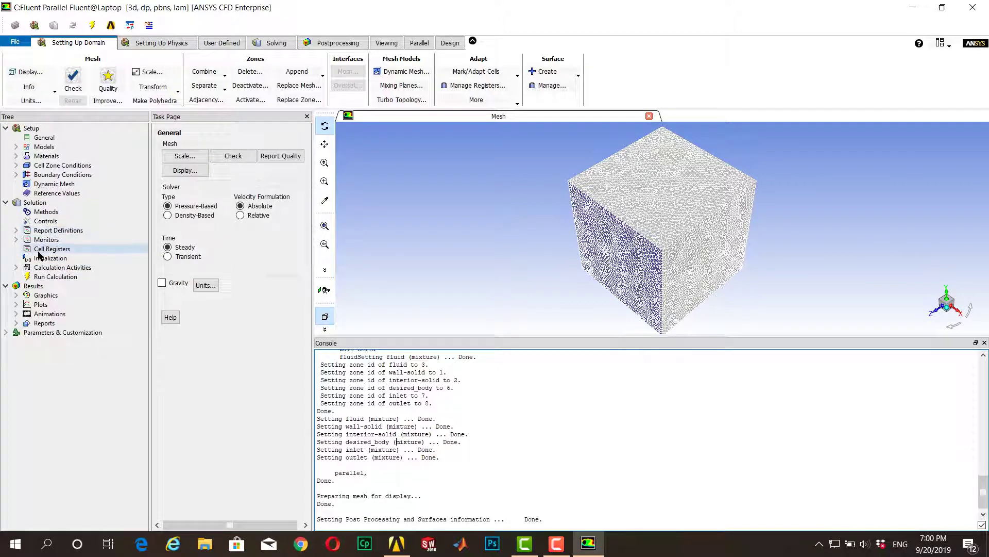
Step: Open the inlet boundary condition for editing and assign a new input parameter to its velocity magnitude
{"action": "double_click", "coordinate": [27, 178]}
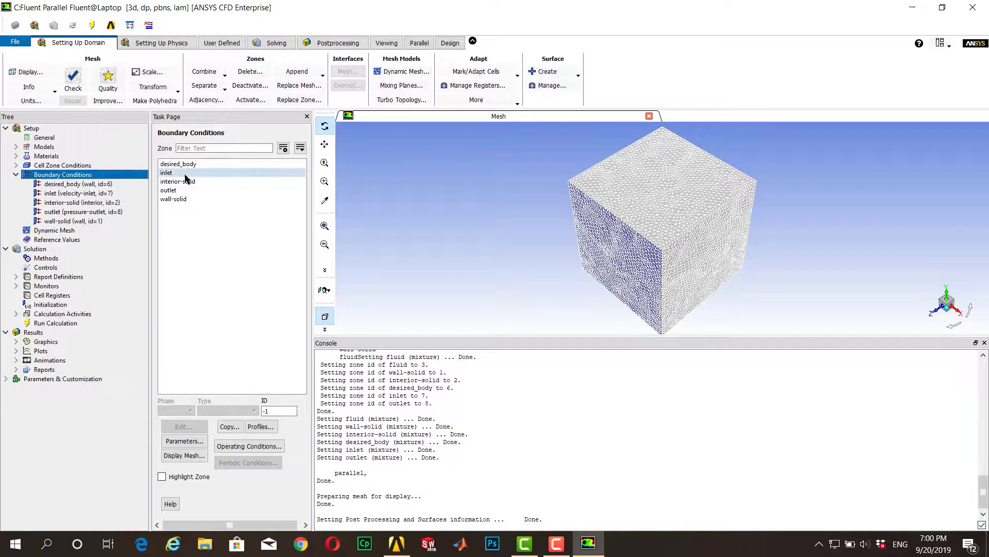
{"action": "left_click", "coordinate": [186, 174]}
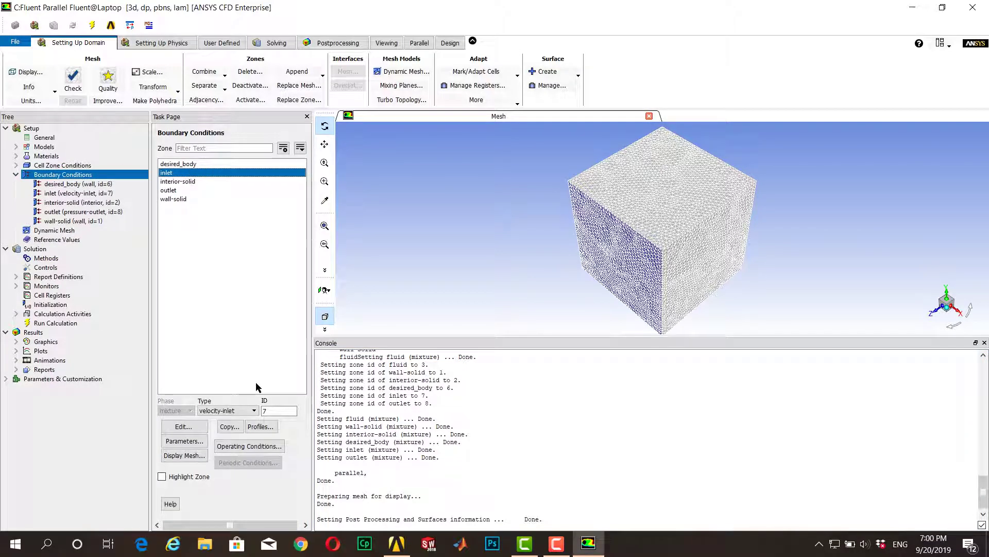
{"action": "left_click", "coordinate": [191, 429]}
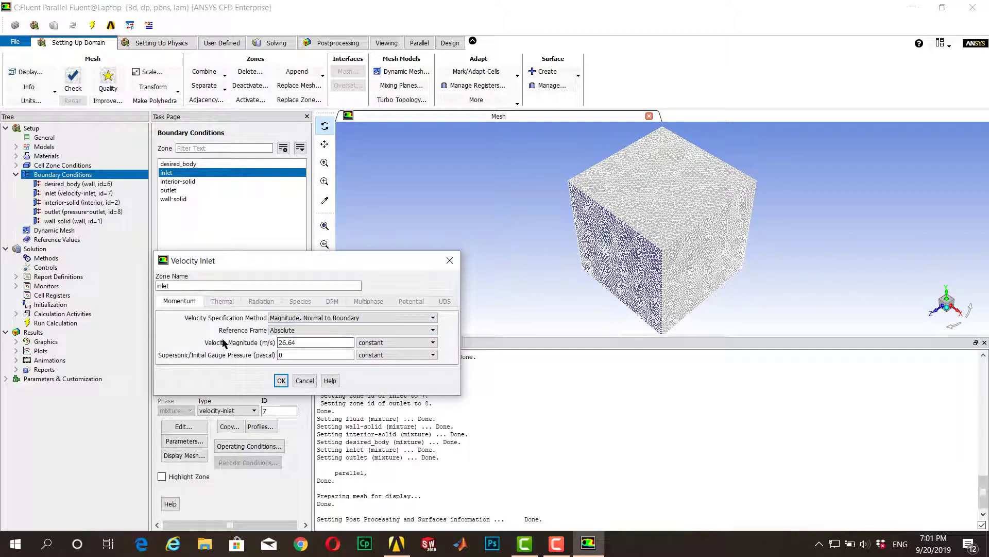
{"action": "left_click", "coordinate": [380, 342]}
{"action": "left_click", "coordinate": [407, 358]}
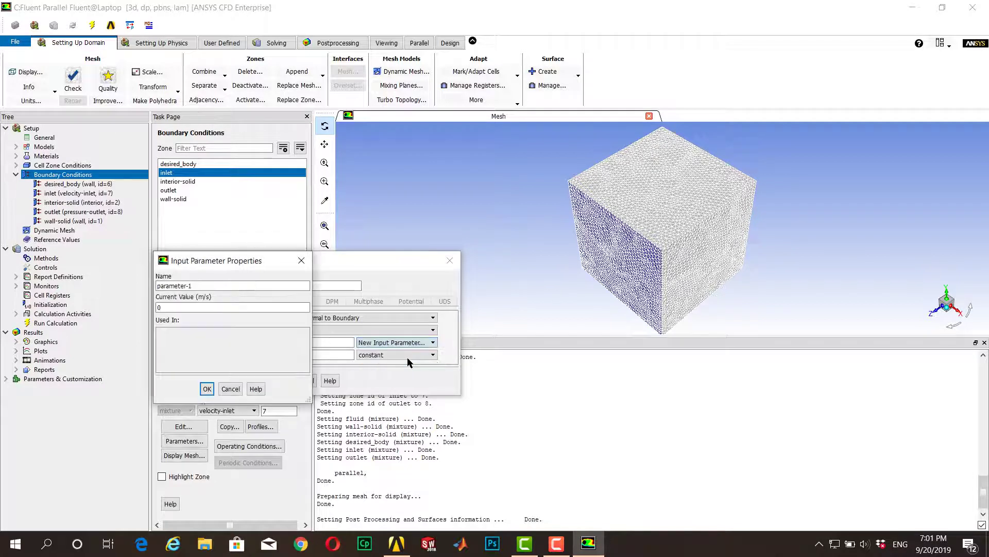
Step: Name the inlet velocity parameter "vel", set its current value to 20 m/s, and confirm the velocity inlet settings
{"action": "left_click", "coordinate": [206, 286]}
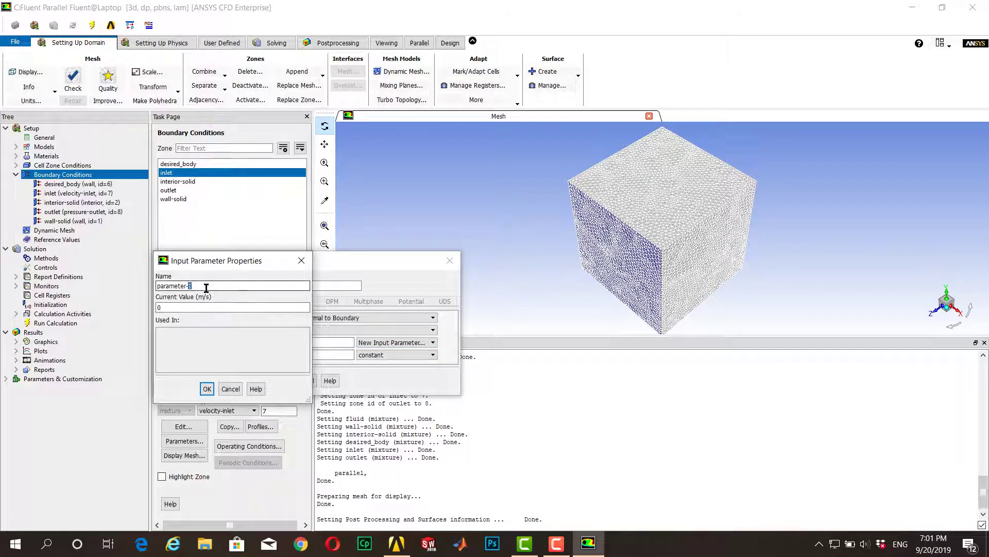
{"action": "triple_click", "coordinate": [206, 287]}
{"action": "type", "text": "vel"}
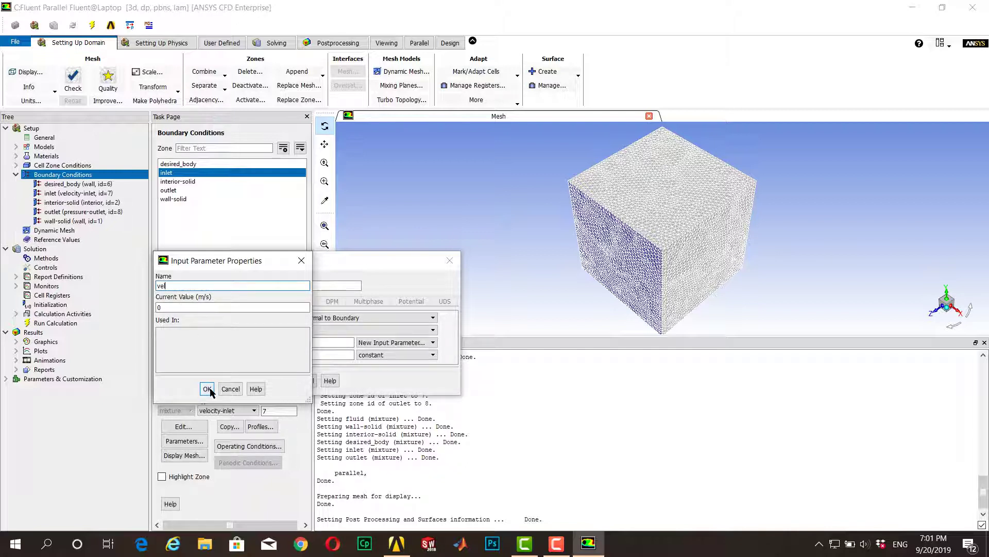
{"action": "left_click", "coordinate": [176, 307]}
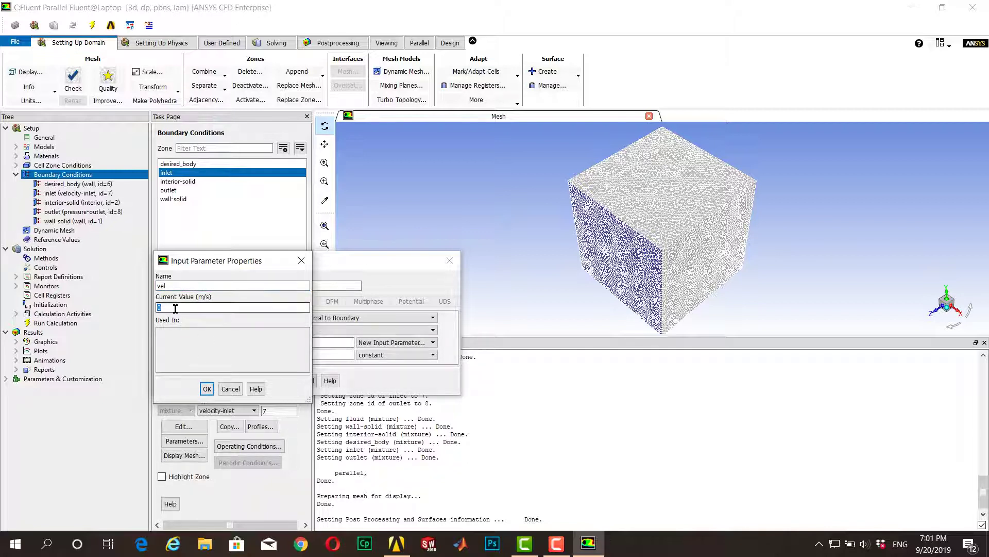
{"action": "type", "text": "26.64"}
{"action": "left_click", "coordinate": [207, 388]}
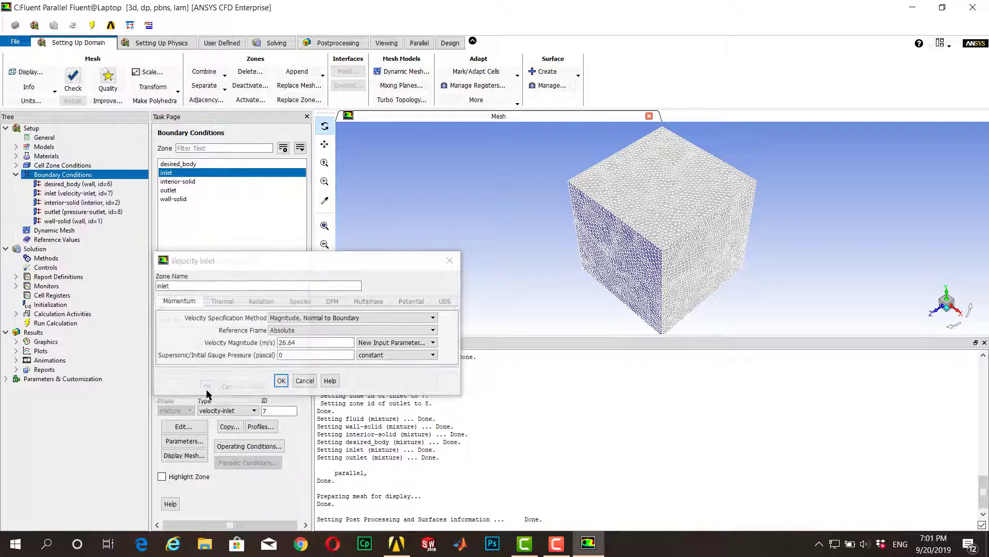
{"action": "left_click", "coordinate": [282, 381]}
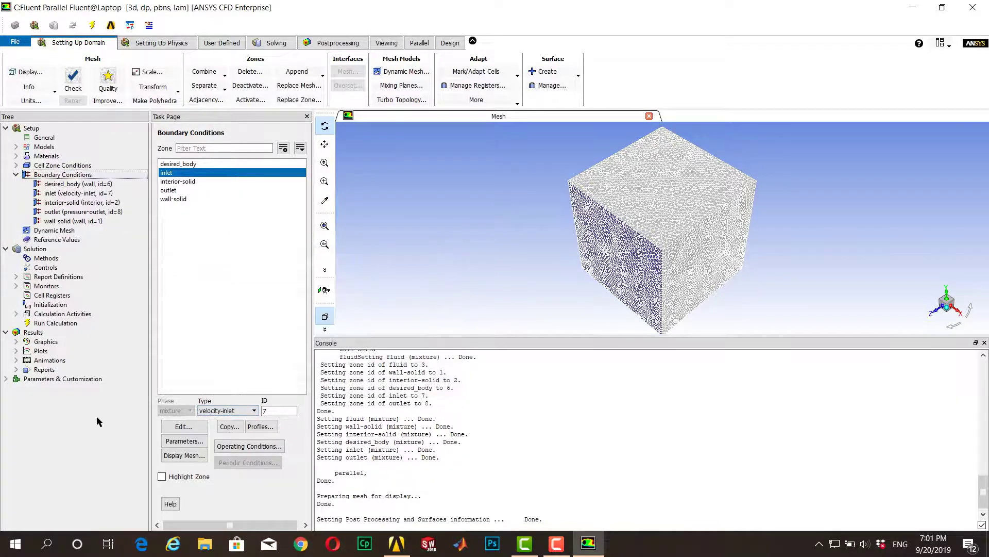
Step: Check the "vel" entry among Fluent's input parameters in the model tree and collapse the parameter branches again
{"action": "left_click", "coordinate": [6, 381]}
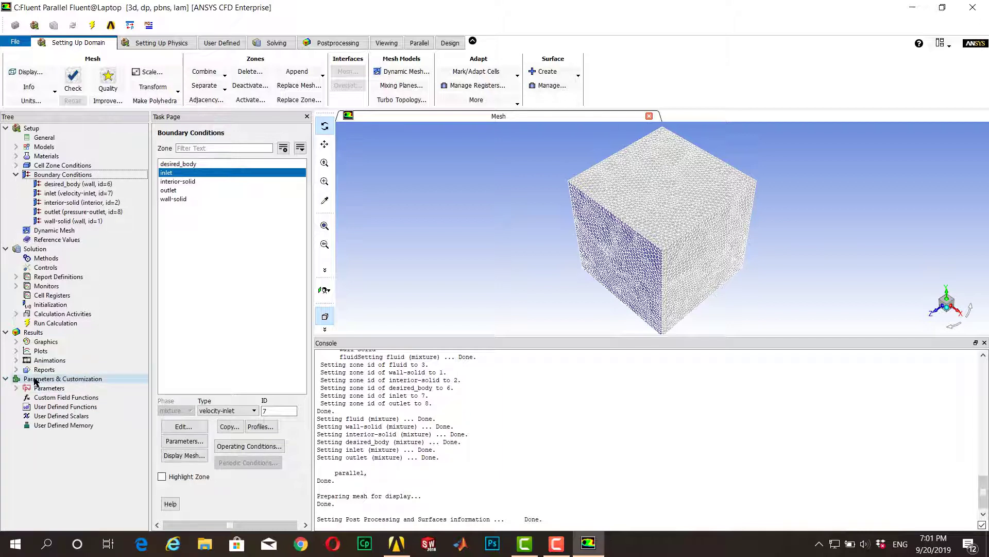
{"action": "left_click", "coordinate": [15, 387]}
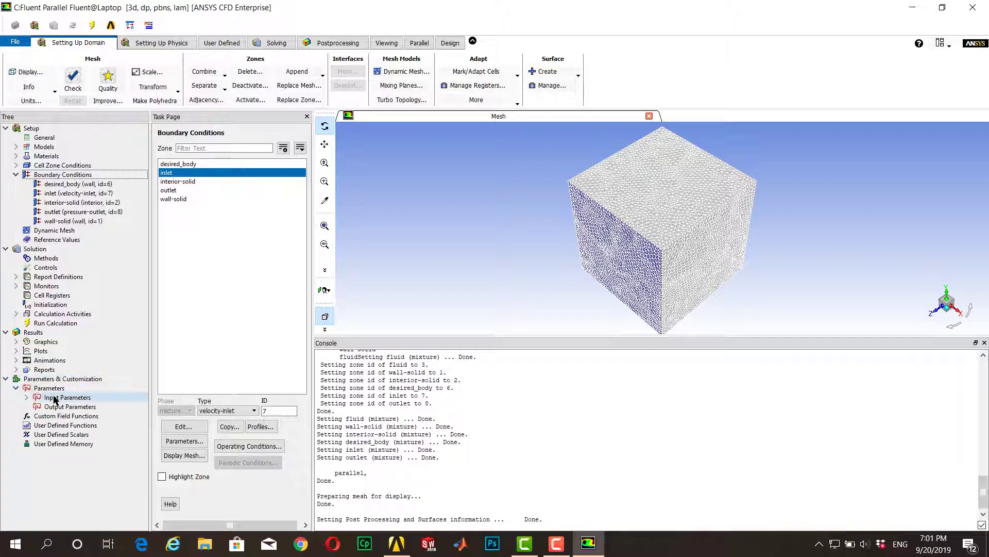
{"action": "left_click", "coordinate": [26, 397]}
{"action": "left_click", "coordinate": [82, 407]}
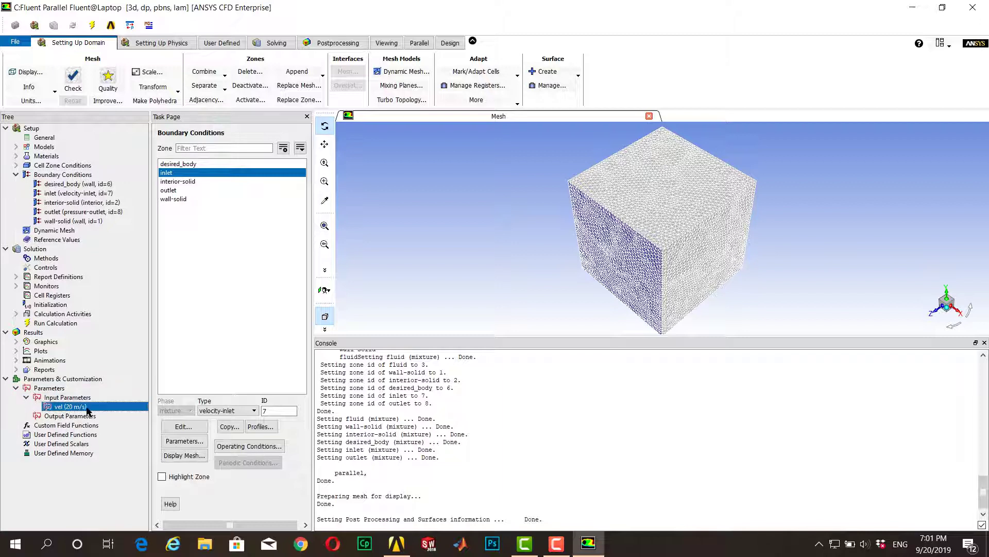
{"action": "left_click", "coordinate": [26, 396]}
{"action": "left_click", "coordinate": [16, 388]}
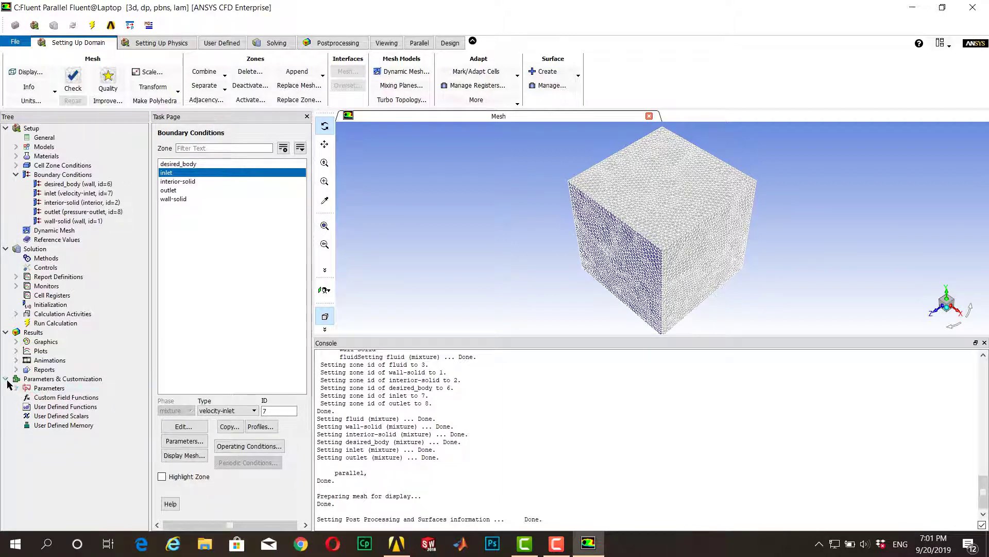
{"action": "left_click", "coordinate": [6, 379]}
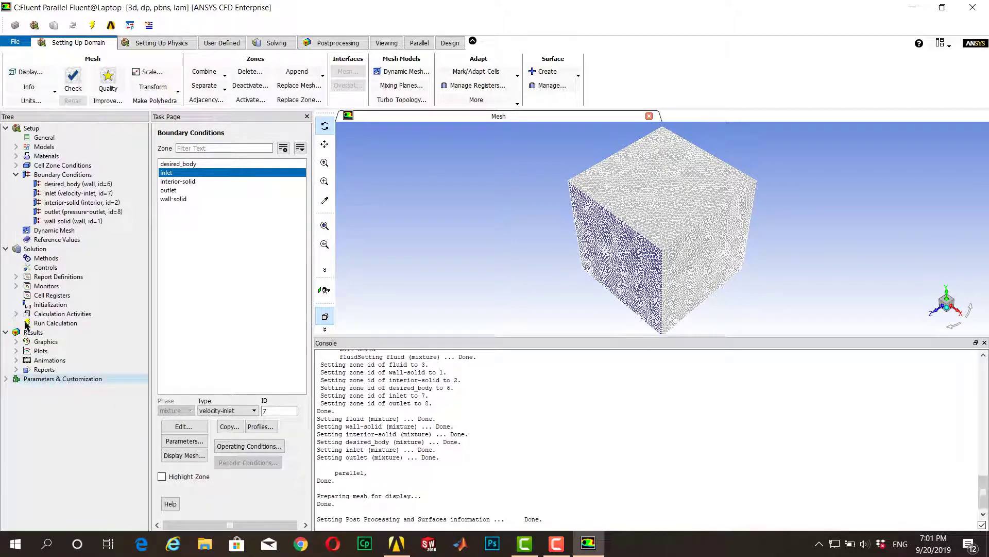
Step: Examine the properties of the "vel" input parameter through the Parameters dialog and close it
{"action": "left_click", "coordinate": [131, 26]}
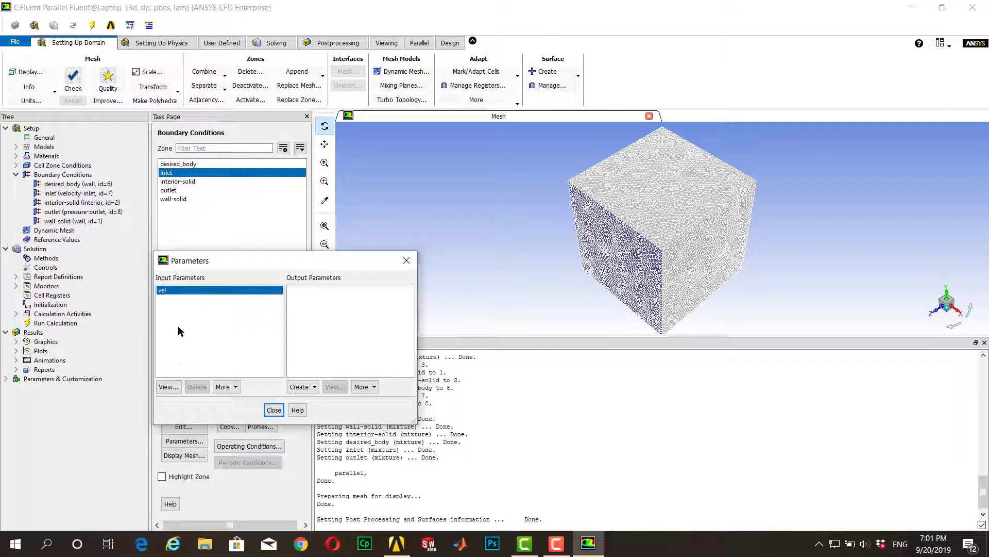
{"action": "left_click", "coordinate": [169, 387]}
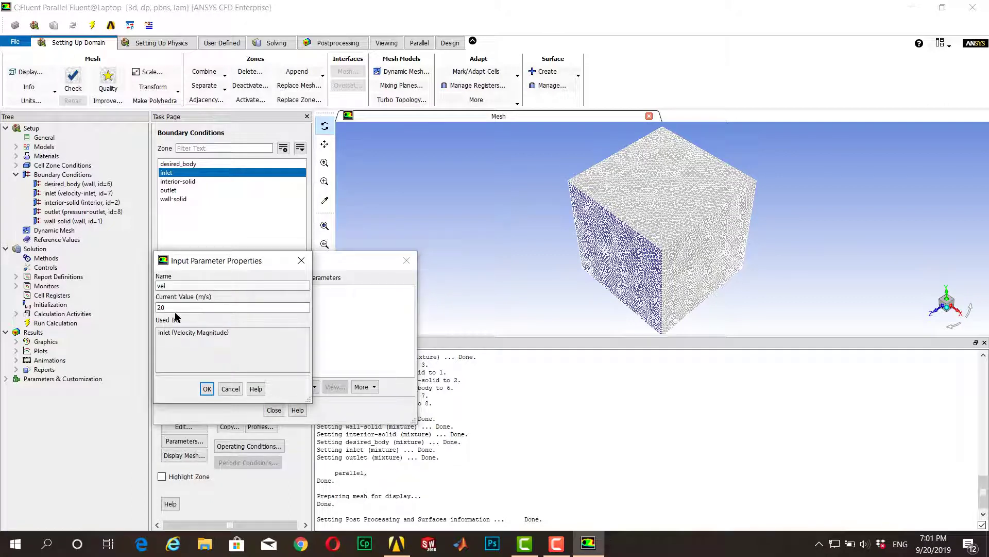
{"action": "left_click", "coordinate": [302, 260]}
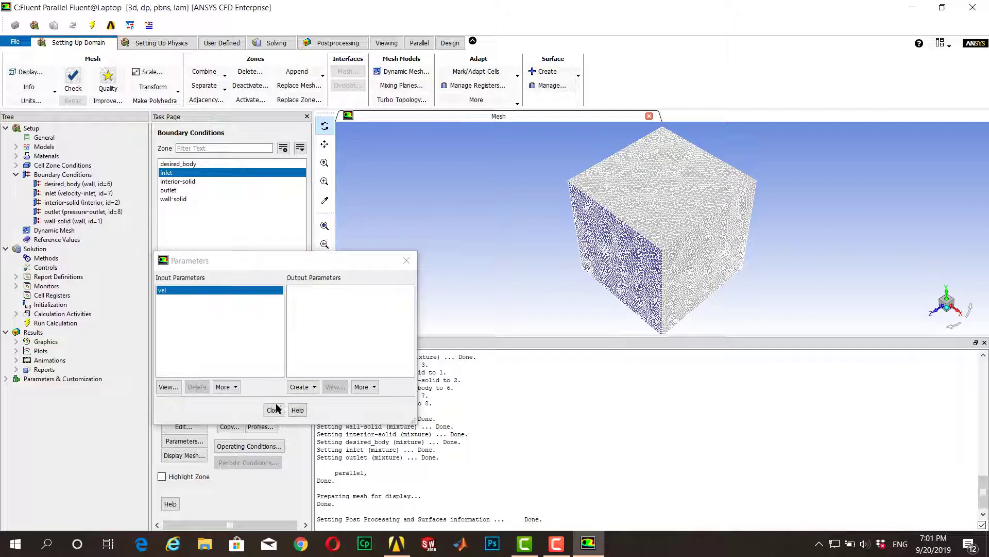
{"action": "left_click", "coordinate": [274, 410]}
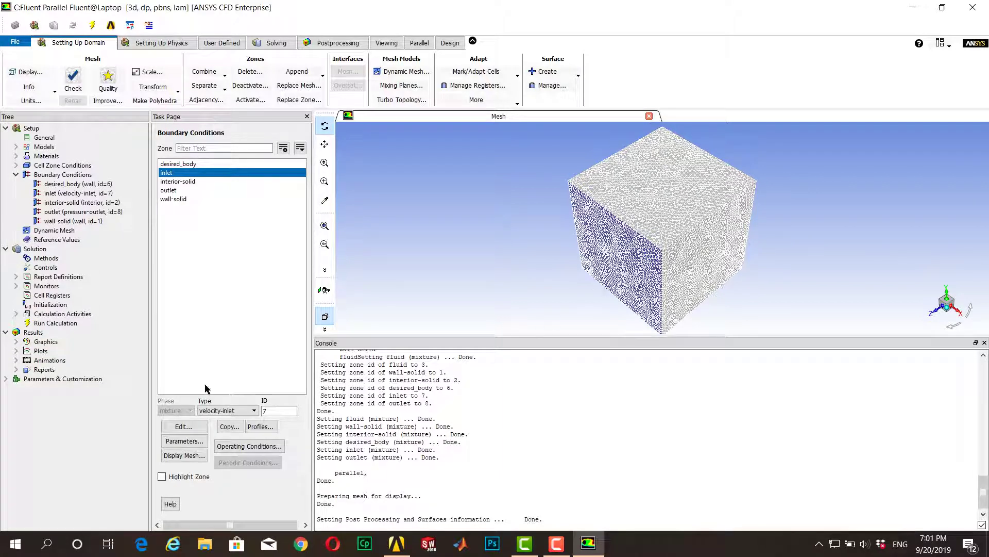
Step: Edit the "dragz" drag report definition so that it creates an output parameter
{"action": "left_click", "coordinate": [16, 277]}
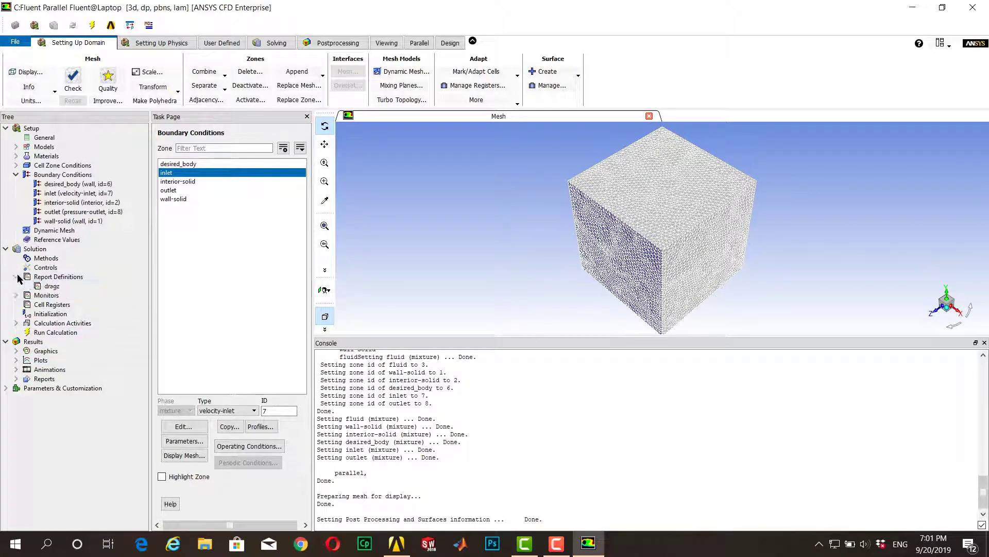
{"action": "double_click", "coordinate": [54, 287]}
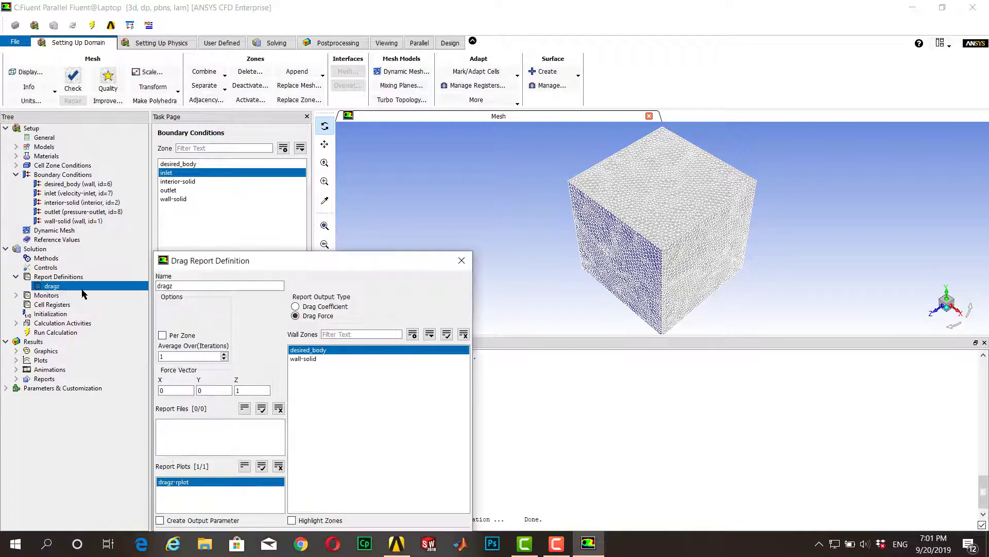
{"action": "left_click_drag", "start_coordinate": [290, 263], "coordinate": [315, 124]}
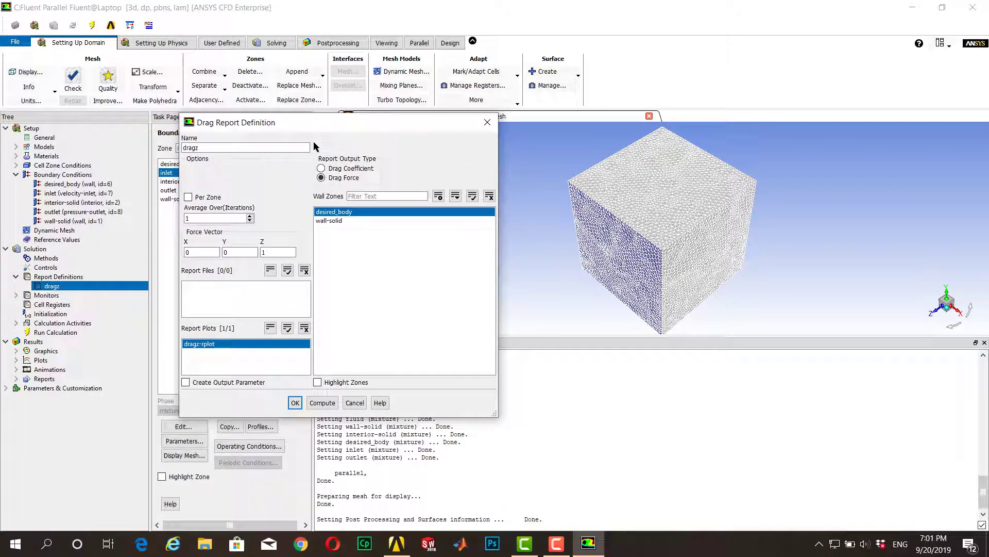
{"action": "left_click", "coordinate": [211, 381]}
{"action": "left_click", "coordinate": [295, 402]}
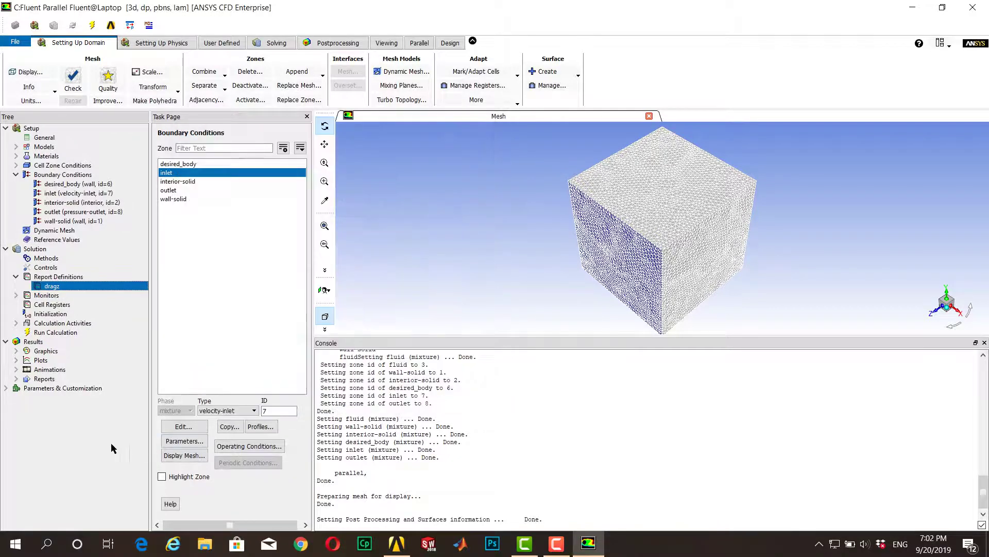
Step: Check Fluent's input and output parameters and quit Fluent to return to the project schematic
{"action": "left_click", "coordinate": [130, 25]}
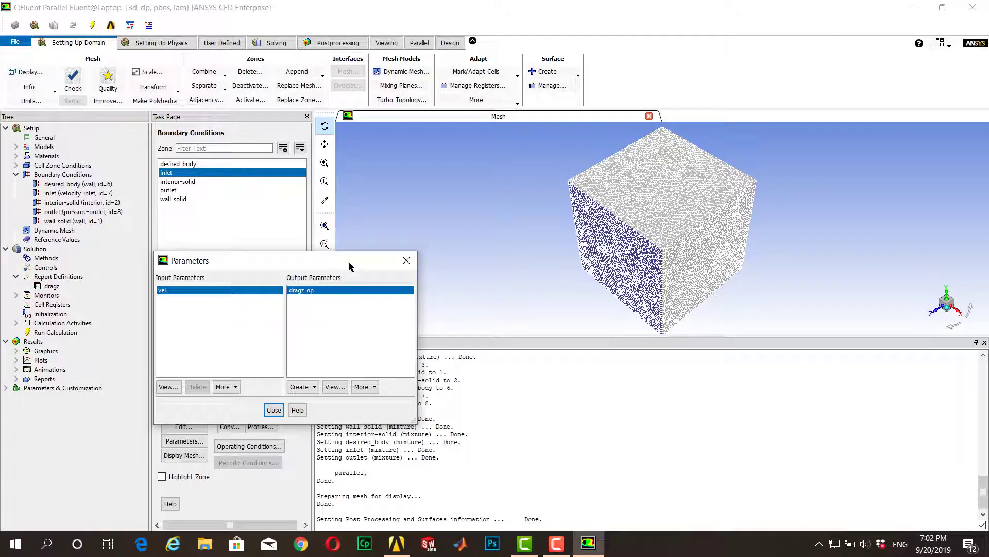
{"action": "left_click", "coordinate": [279, 410]}
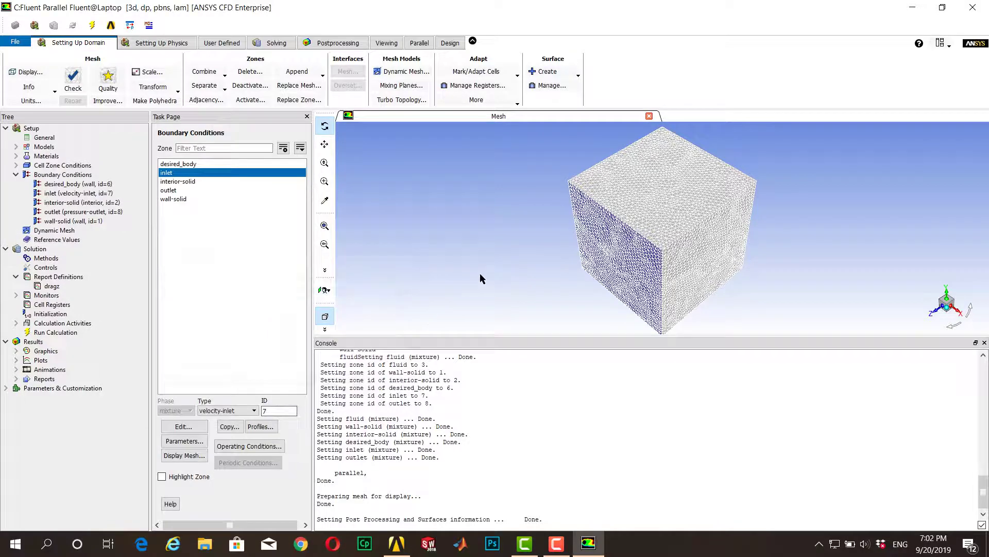
{"action": "left_click", "coordinate": [973, 7]}
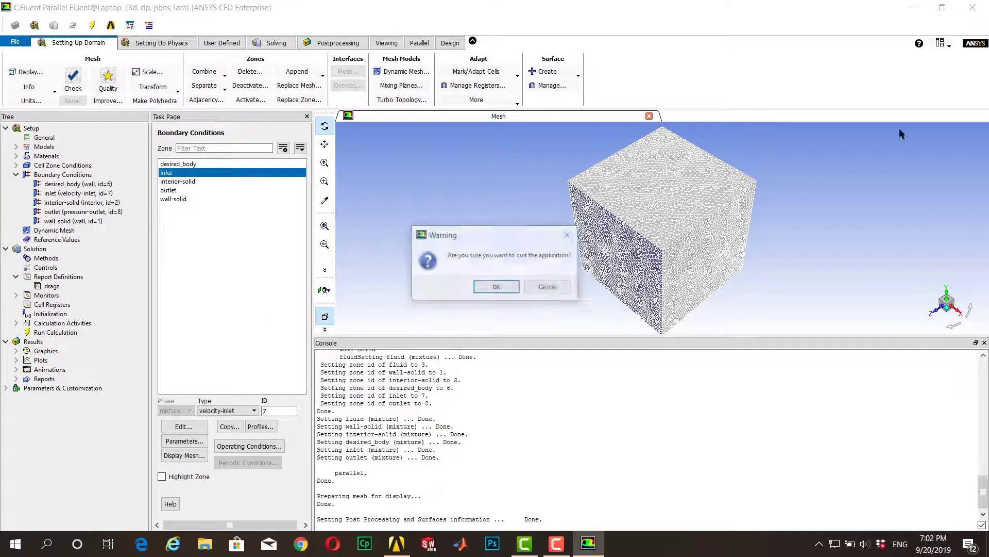
{"action": "left_click", "coordinate": [496, 287]}
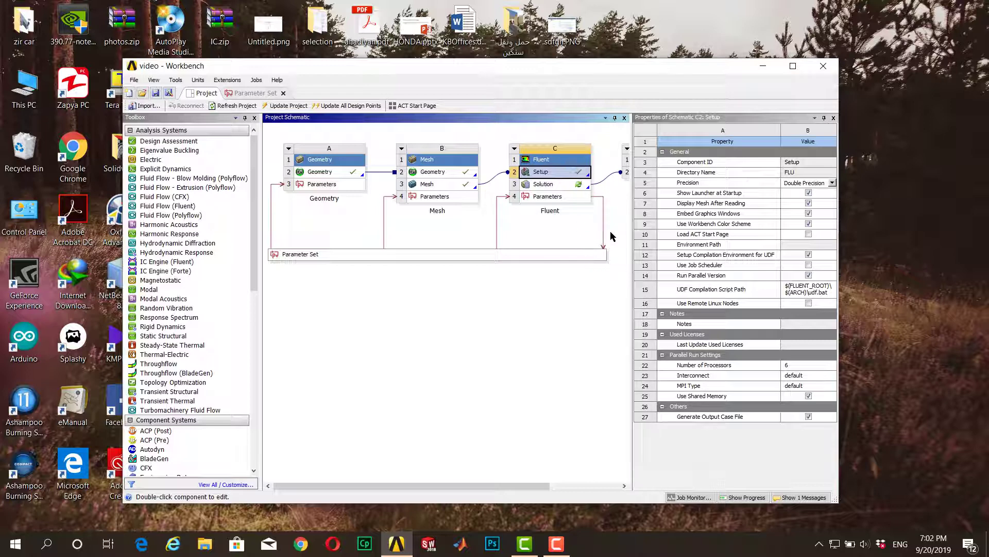
Step: Open the Parameter Set and review all input and output parameters and the current design point, enlarging the parameter outline
{"action": "double_click", "coordinate": [375, 256]}
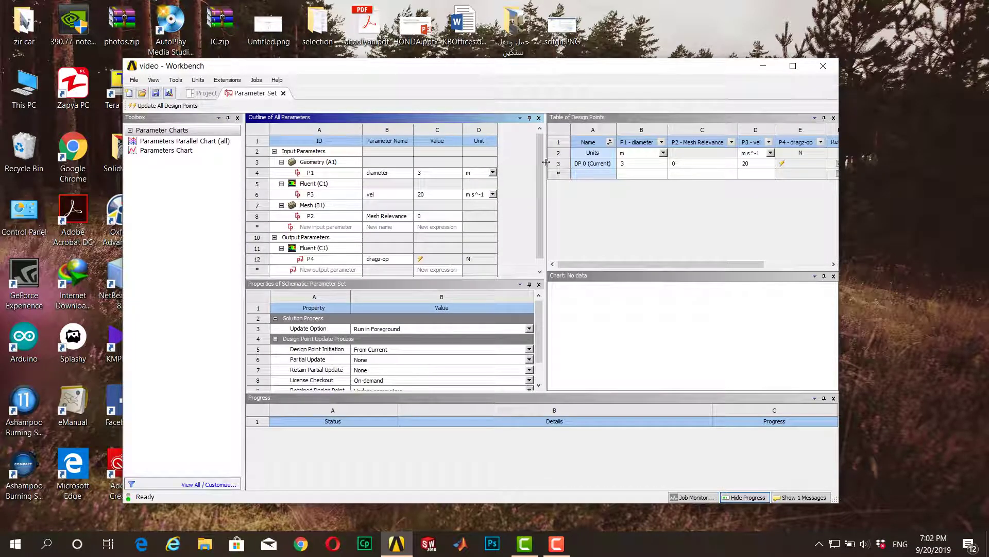
{"action": "scroll", "coordinate": [345, 227], "scroll_direction": "down", "scroll_amount": 1}
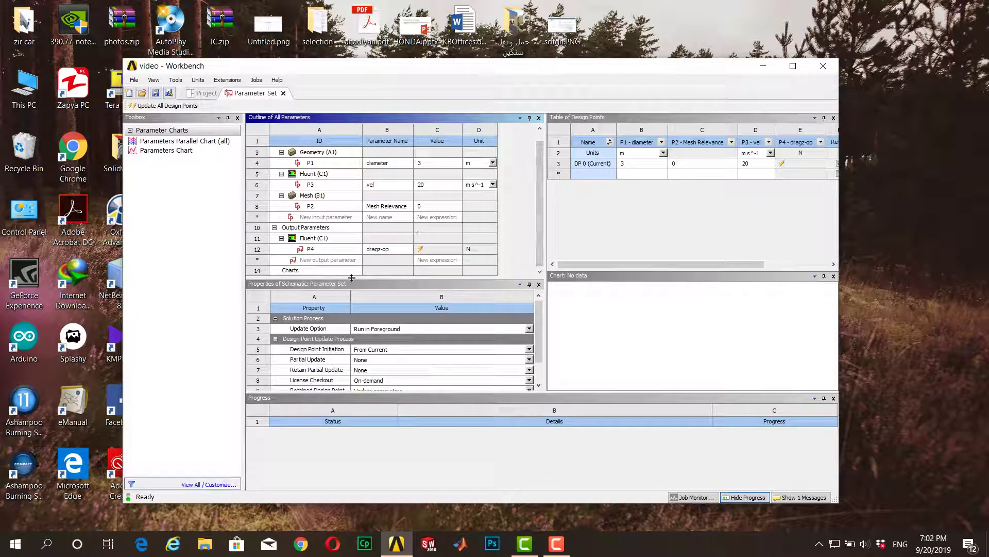
{"action": "left_click_drag", "start_coordinate": [347, 279], "coordinate": [349, 298]}
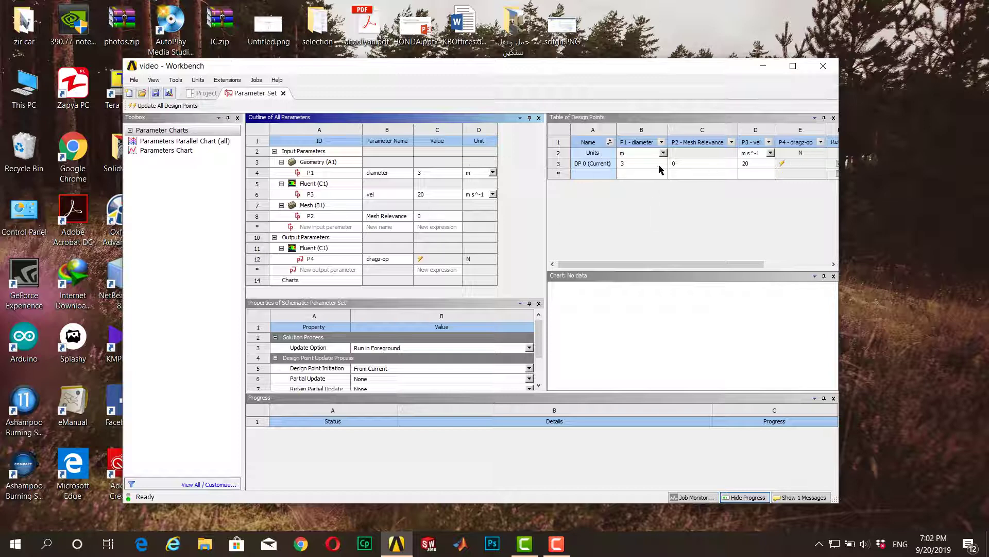
{"action": "left_click", "coordinate": [603, 163]}
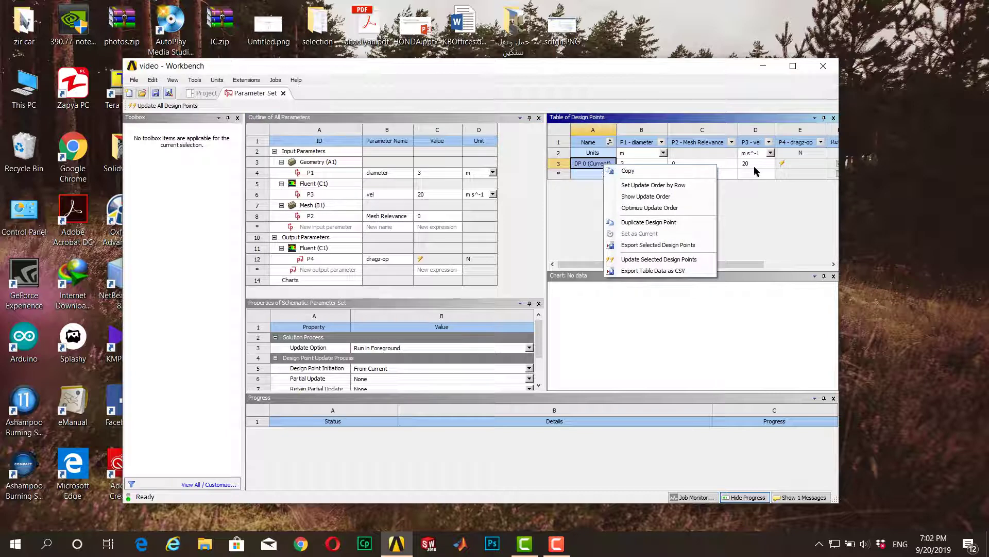
{"action": "left_click", "coordinate": [784, 206]}
{"action": "left_click_drag", "start_coordinate": [730, 270], "coordinate": [676, 268]}
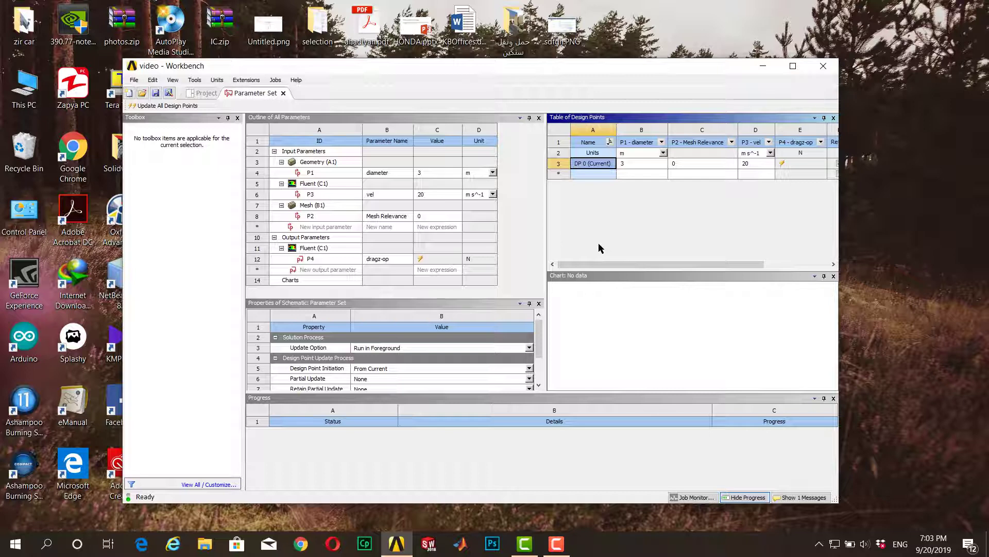
Step: Add a design point to the table with a diameter of 2 m and a velocity of 10 m/s
{"action": "left_click", "coordinate": [633, 174]}
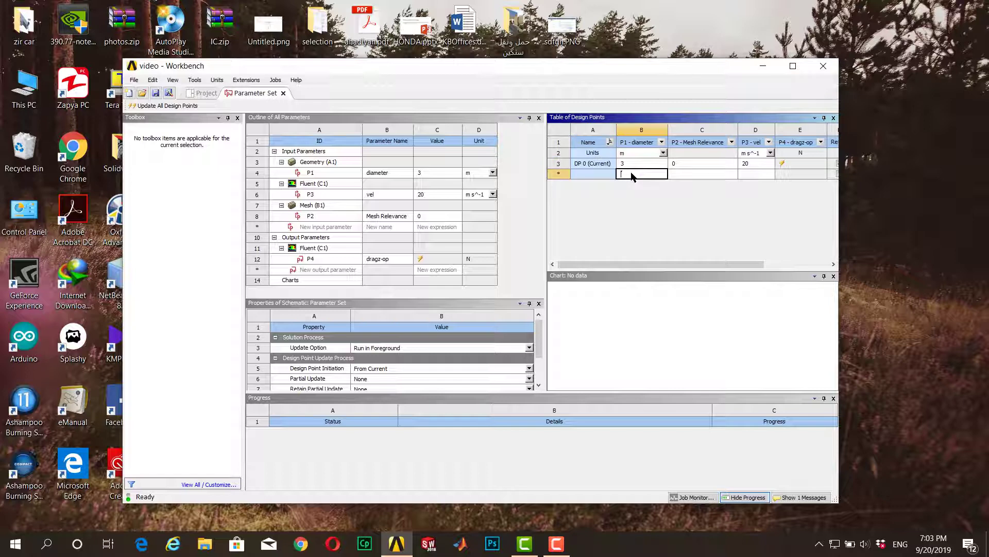
{"action": "left_click", "coordinate": [757, 171]}
{"action": "type", "text": "10"}
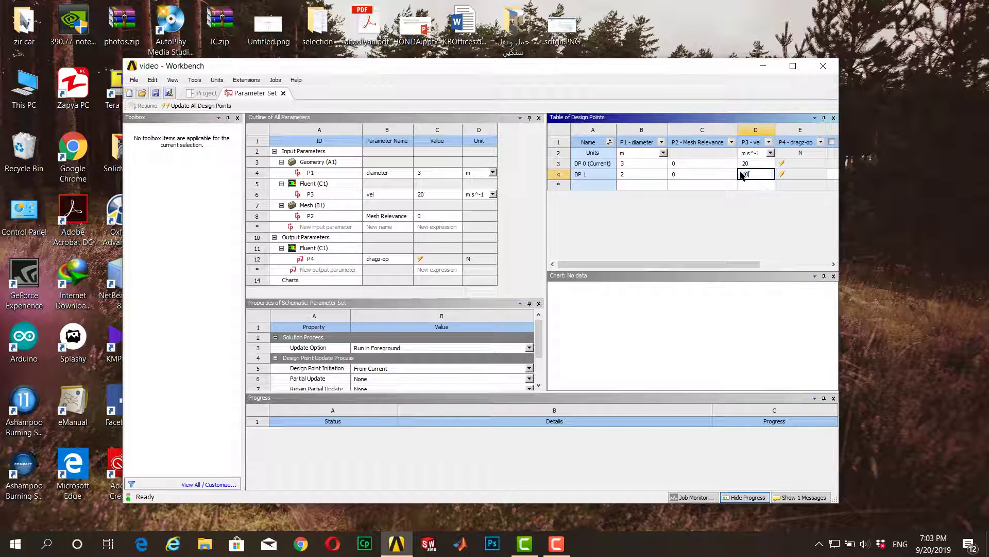
{"action": "left_click", "coordinate": [707, 231]}
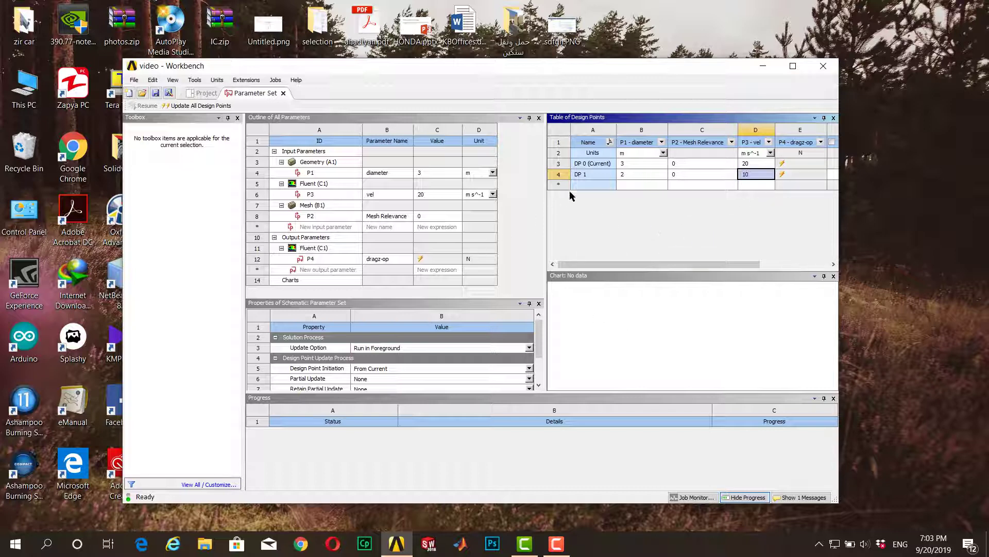
Step: Add a Parameters Correlation system to the project schematic and open it for editing
{"action": "left_click", "coordinate": [196, 92]}
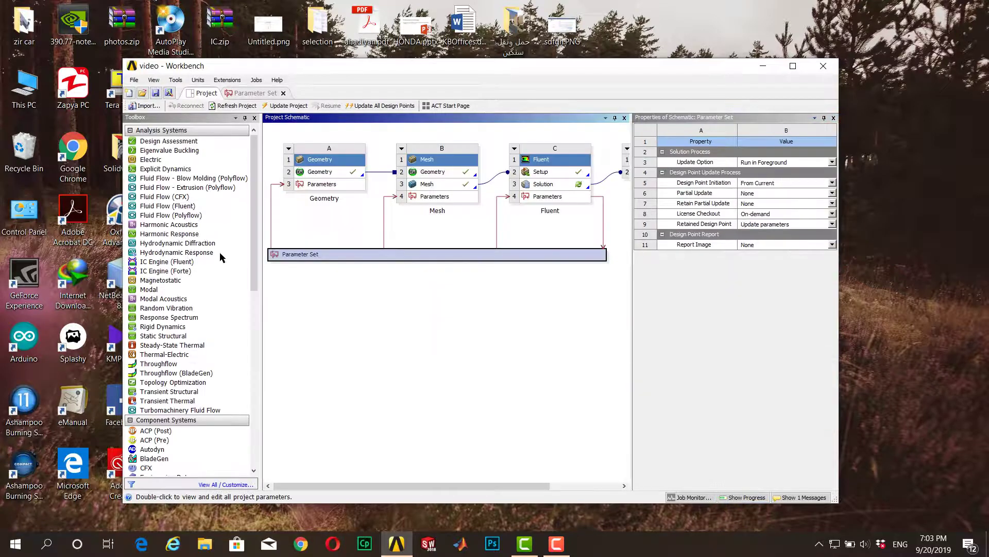
{"action": "scroll", "coordinate": [229, 429], "scroll_direction": "down", "scroll_amount": 15}
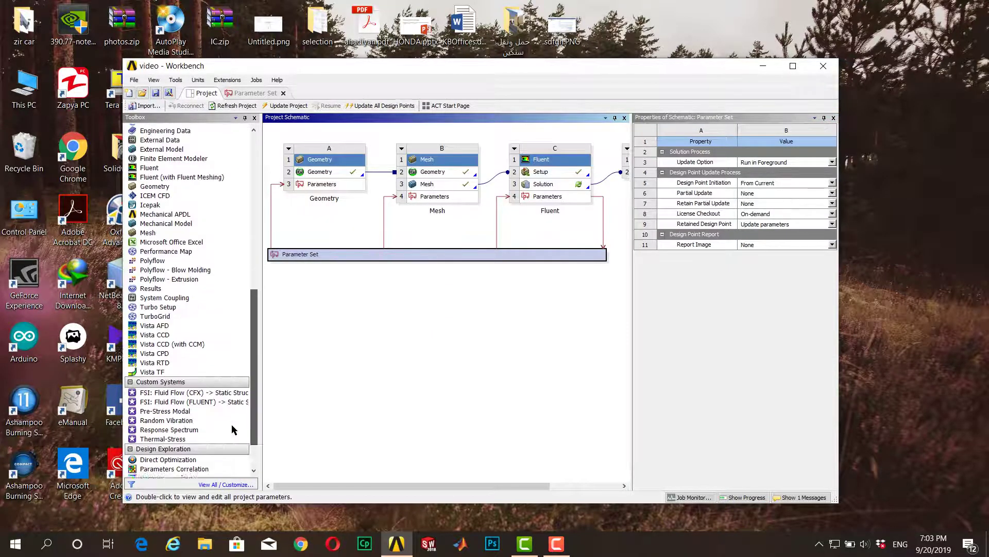
{"action": "left_click_drag", "start_coordinate": [173, 422], "coordinate": [330, 329]}
{"action": "double_click", "coordinate": [343, 320]}
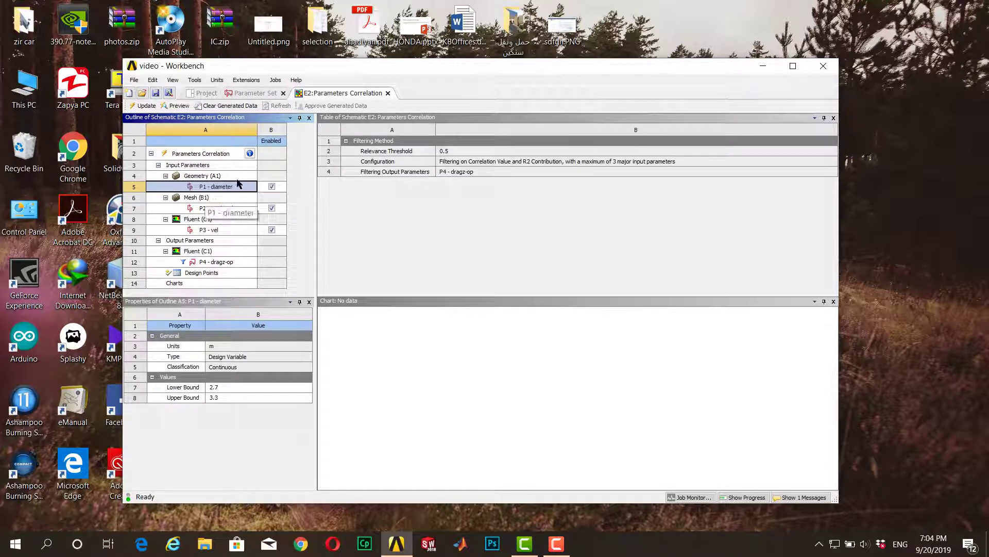
Step: Set the P1 - diameter parameter's lower bound to 2 m and its upper bound to 4 m
{"action": "left_click", "coordinate": [221, 389]}
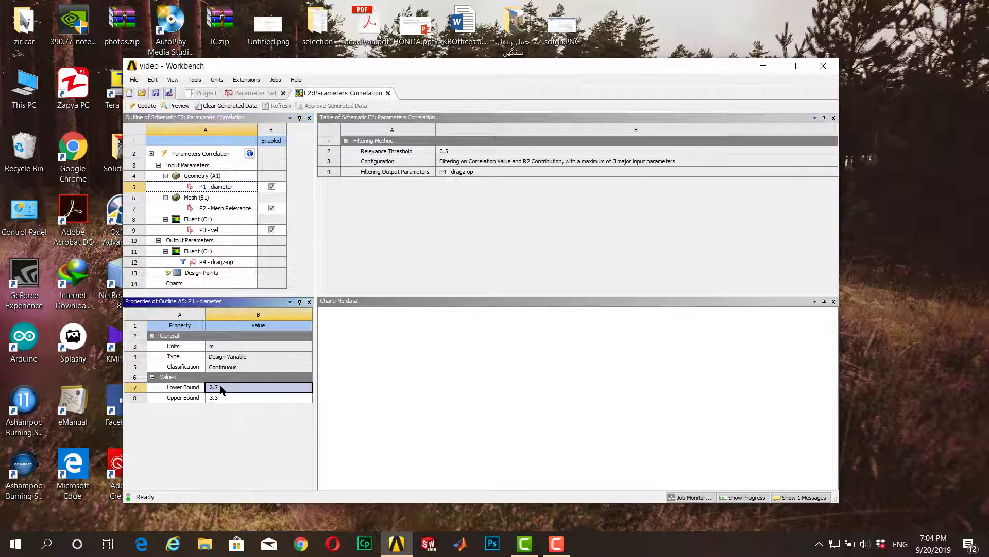
{"action": "left_click", "coordinate": [230, 387]}
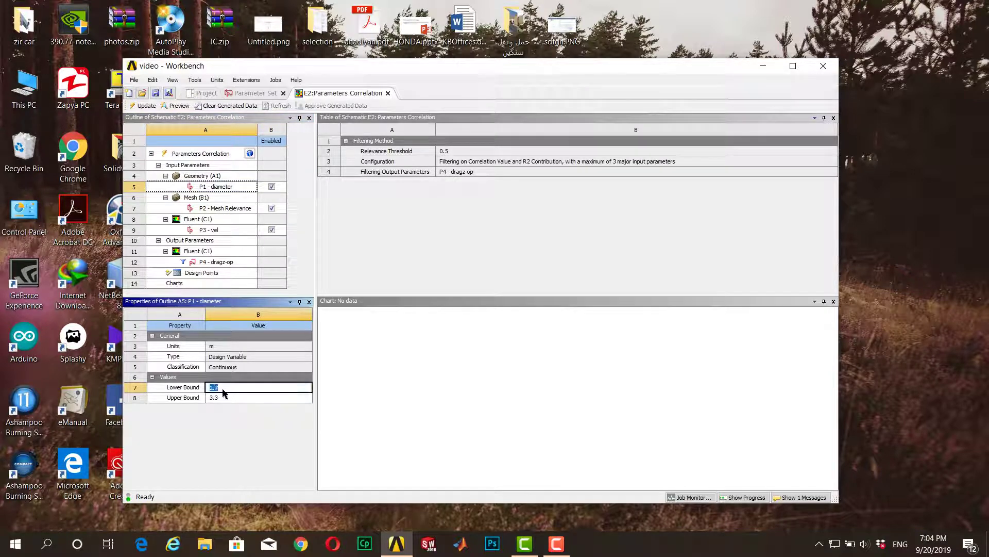
{"action": "type", "text": "2"}
{"action": "left_click", "coordinate": [221, 397]}
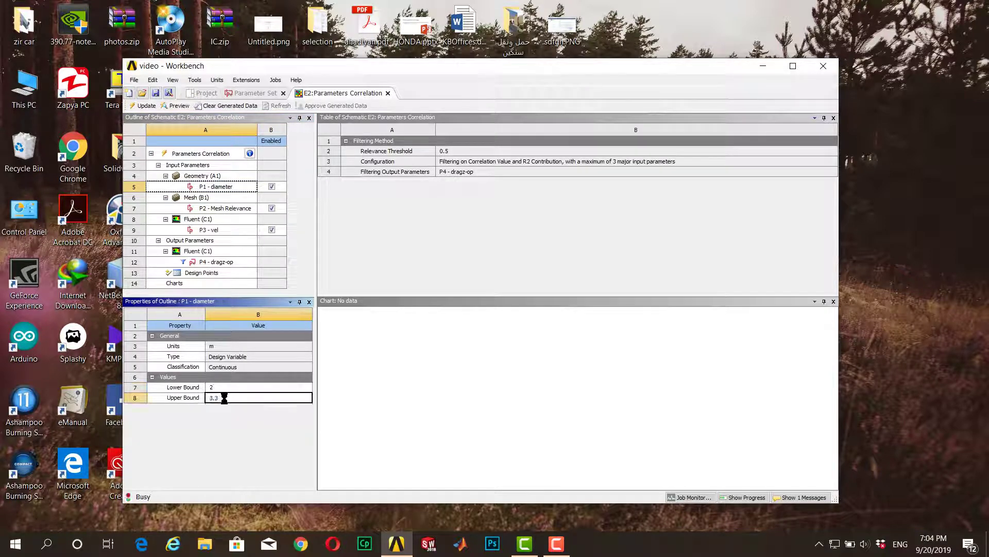
{"action": "left_click", "coordinate": [219, 399]}
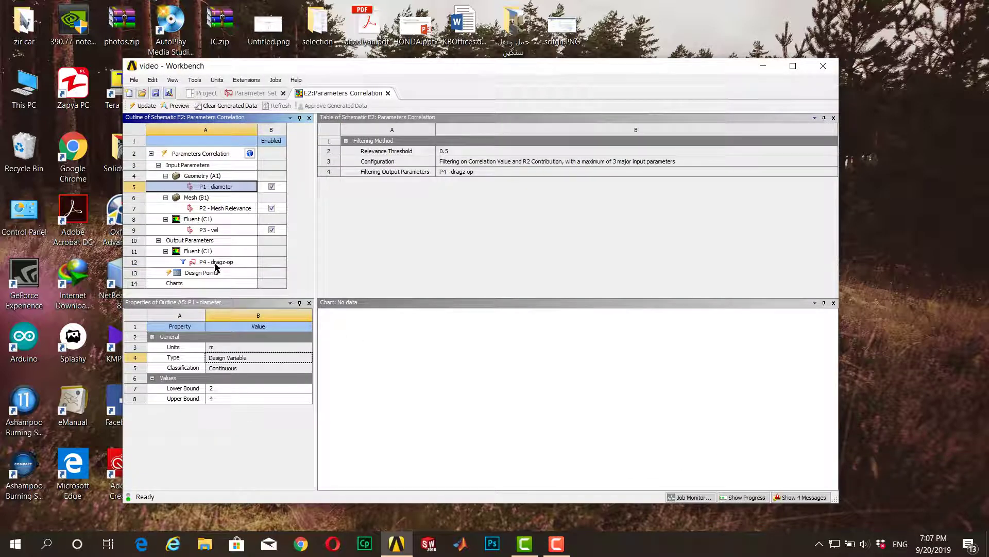
Step: Set the P3 - vel bounds to 15 and 25 m/s and review the correlation's design points table
{"action": "left_click", "coordinate": [213, 230]}
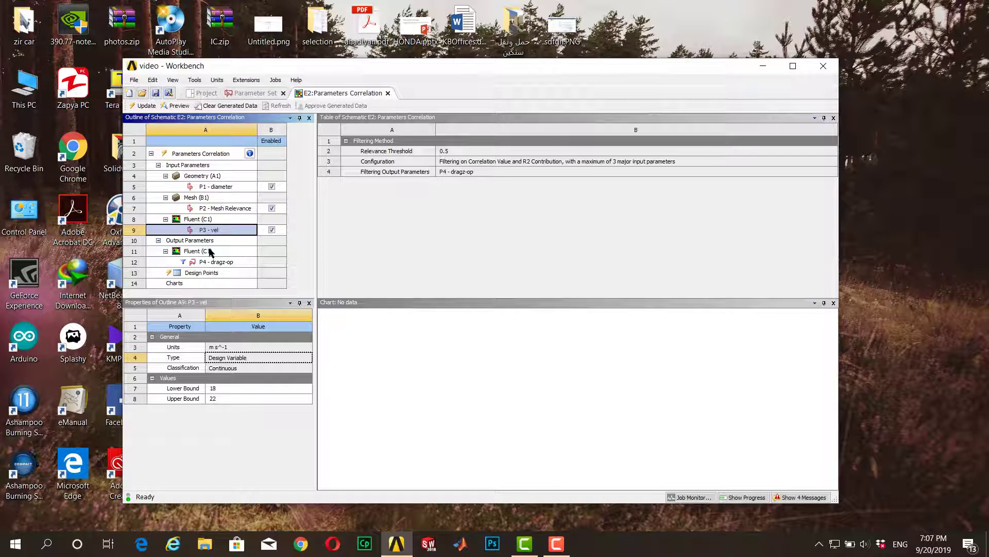
{"action": "left_click", "coordinate": [221, 390]}
{"action": "type", "text": "15"}
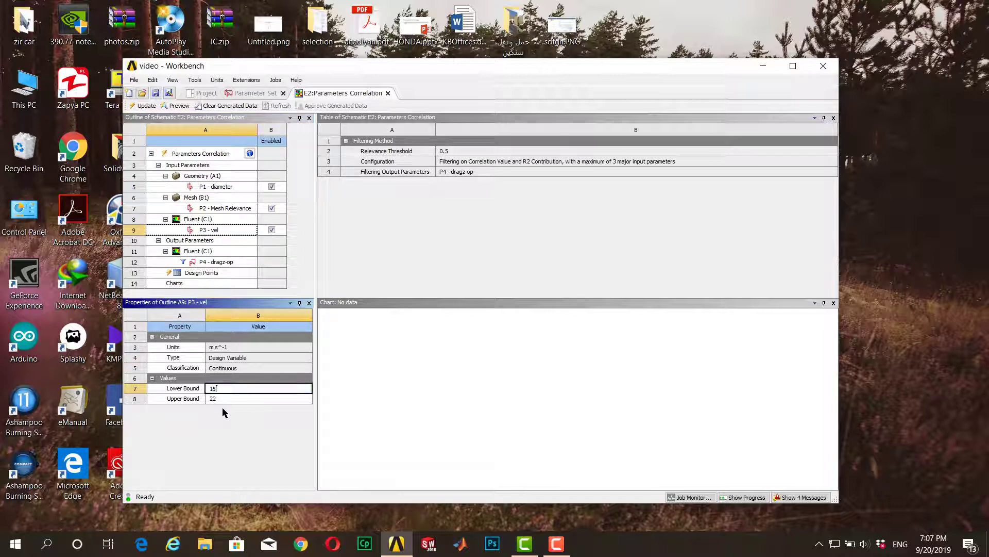
{"action": "left_click", "coordinate": [221, 397]}
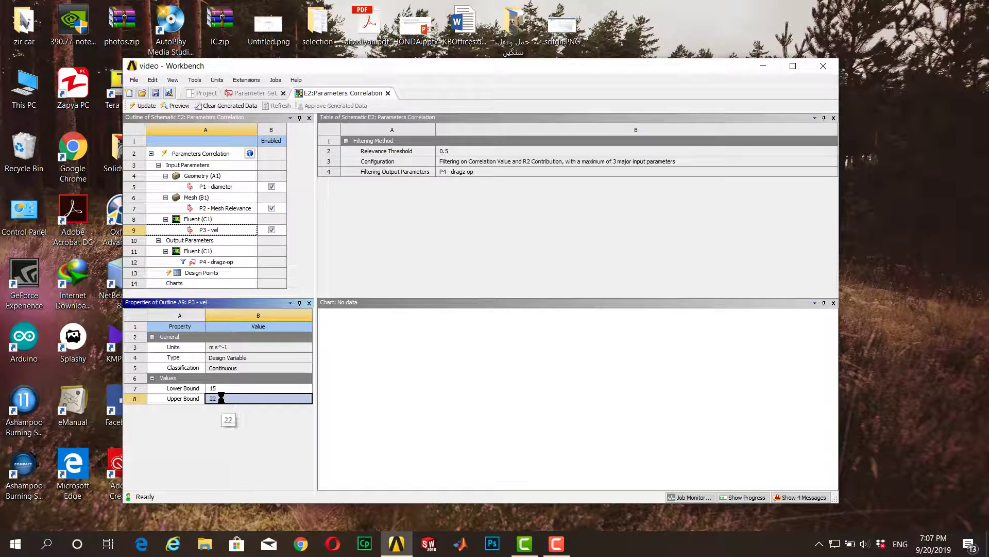
{"action": "type", "text": "25"}
{"action": "key", "text": "Return"}
{"action": "left_click", "coordinate": [201, 273]}
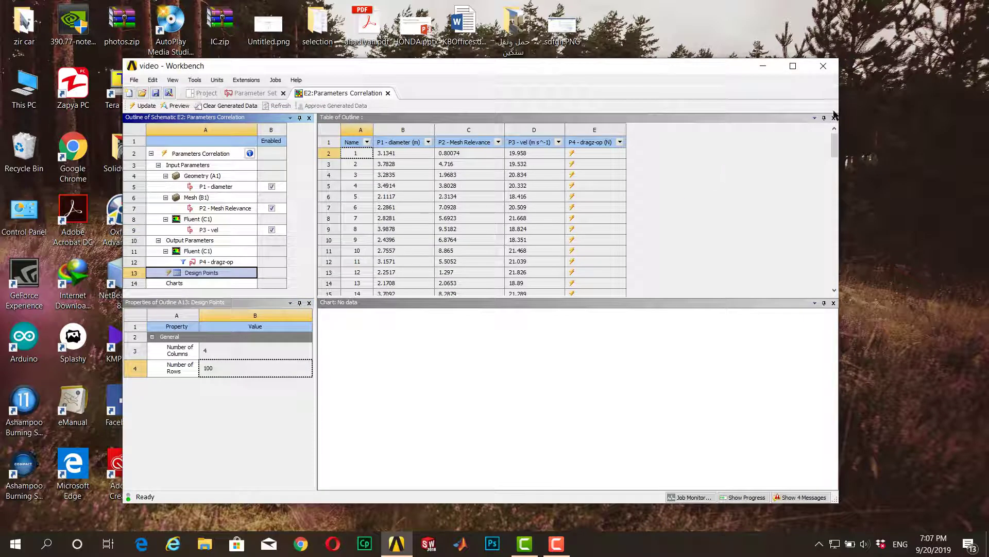
{"action": "mouse_move", "coordinate": [834, 146]}
{"action": "left_mouse_down"}
{"action": "mouse_move", "coordinate": [836, 276]}
{"action": "mouse_move", "coordinate": [822, 138]}
{"action": "left_mouse_up"}
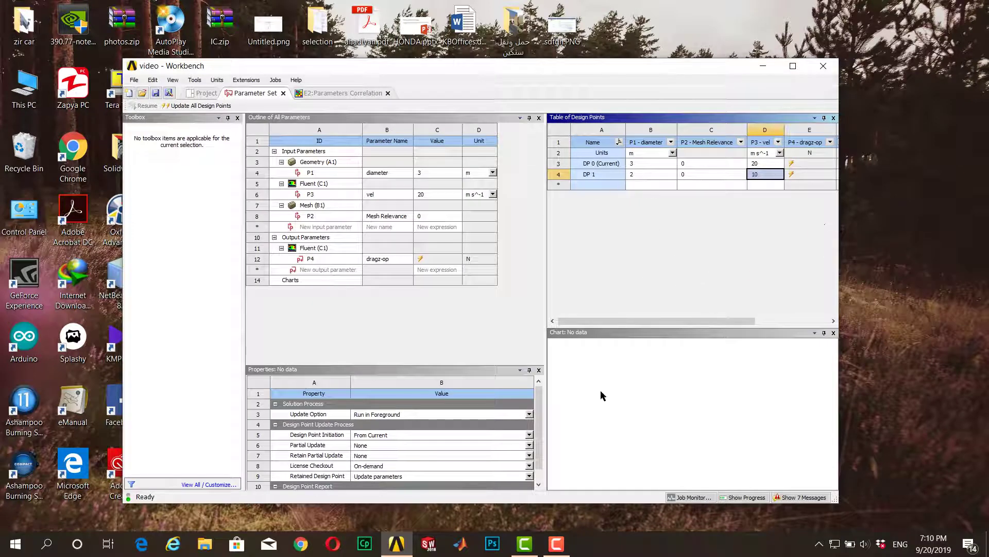
Step: Launch Excel 2016 from the Windows search and create a blank workbook
{"action": "left_click", "coordinate": [47, 544]}
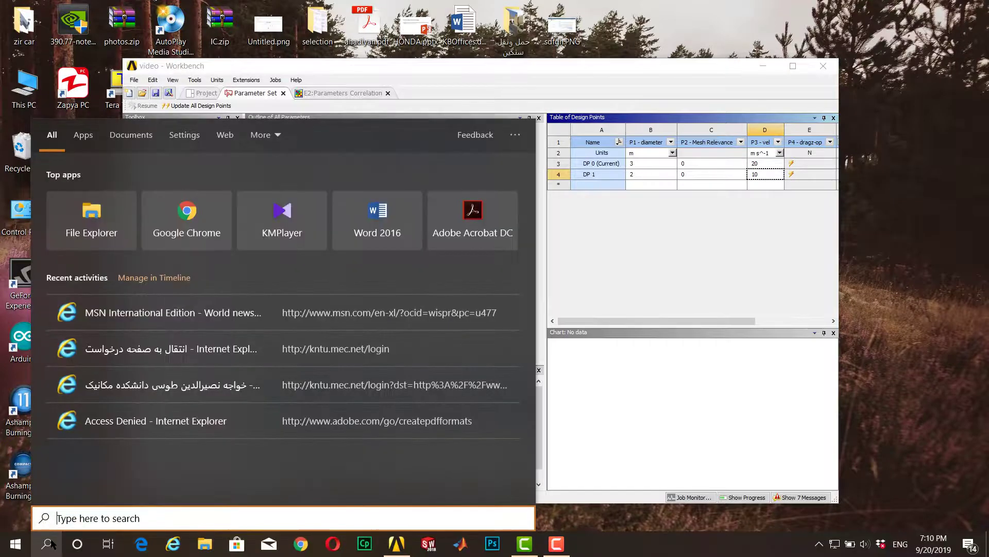
{"action": "type", "text": "ex"}
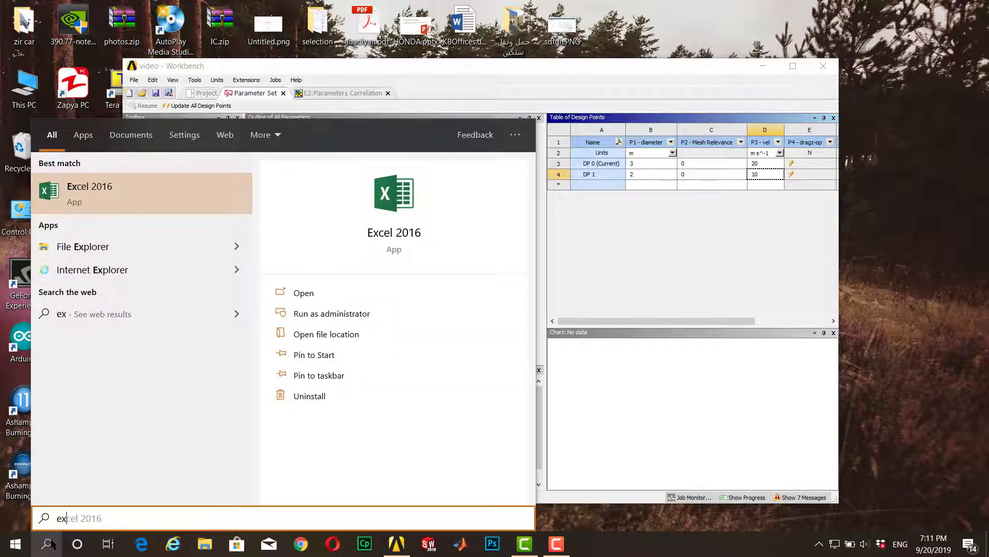
{"action": "key", "text": "Return"}
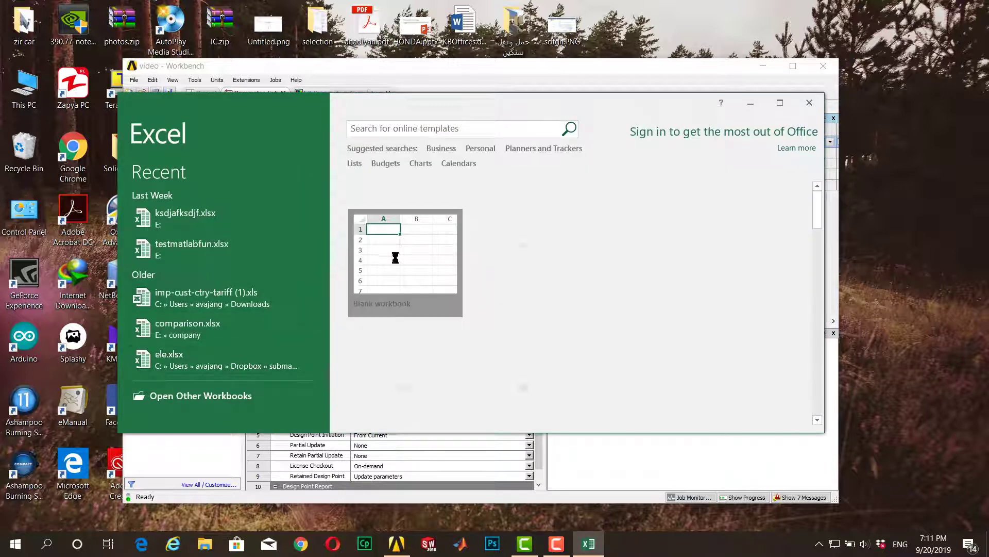
{"action": "left_click", "coordinate": [404, 260]}
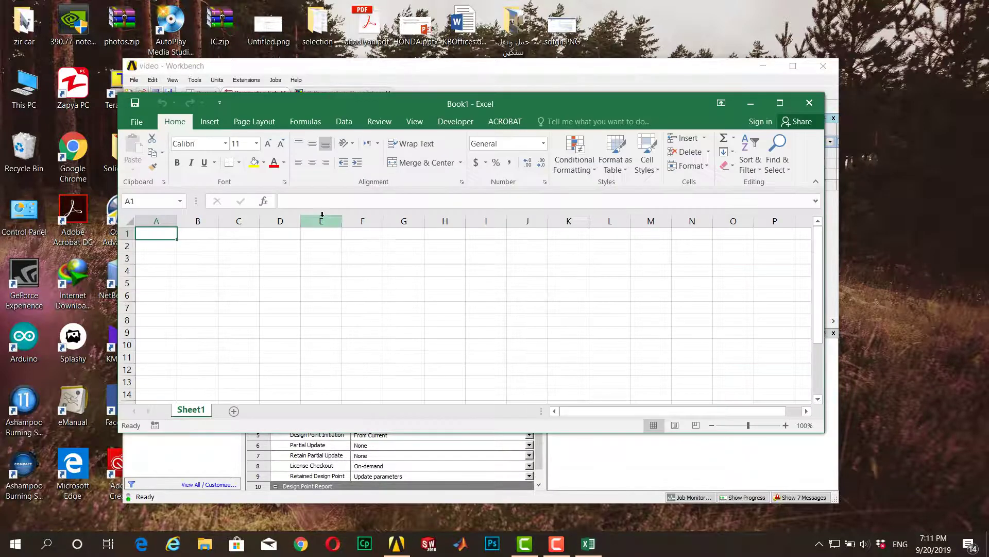
Step: Enter the headings "diameter" in C2 and "vel" in D2, with 2 as the first diameter value in C3
{"action": "left_click", "coordinate": [245, 263]}
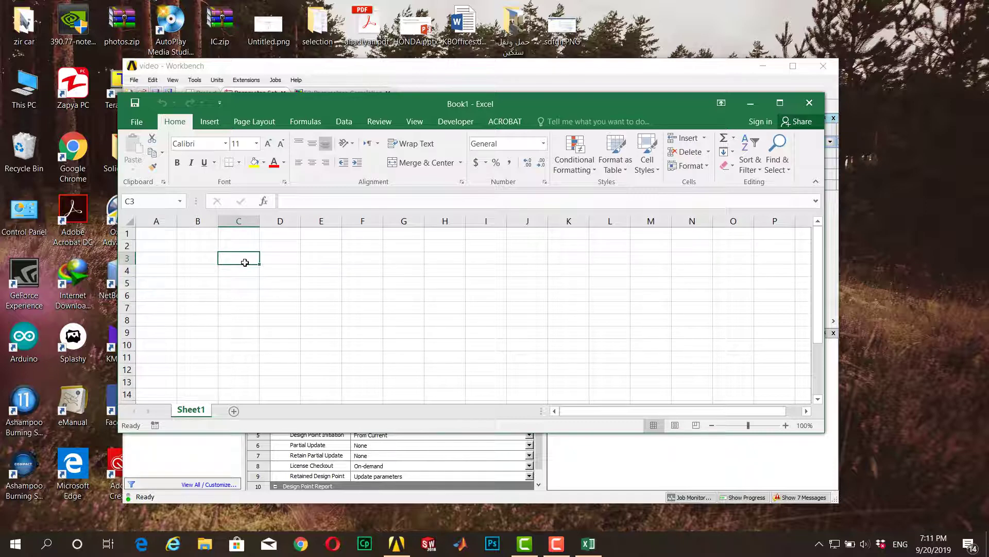
{"action": "type", "text": "2"}
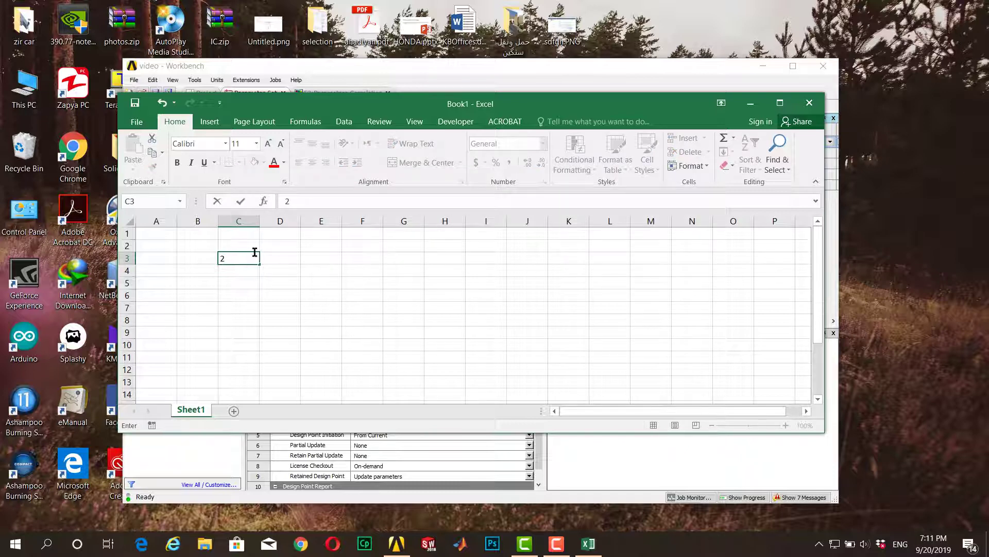
{"action": "left_click", "coordinate": [240, 248]}
{"action": "type", "text": "diameter"}
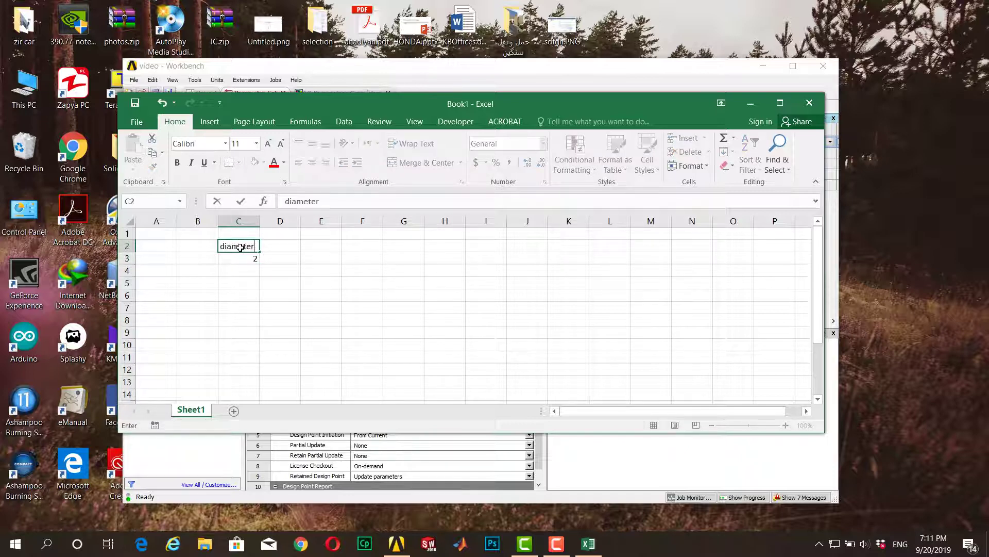
{"action": "left_click", "coordinate": [287, 246]}
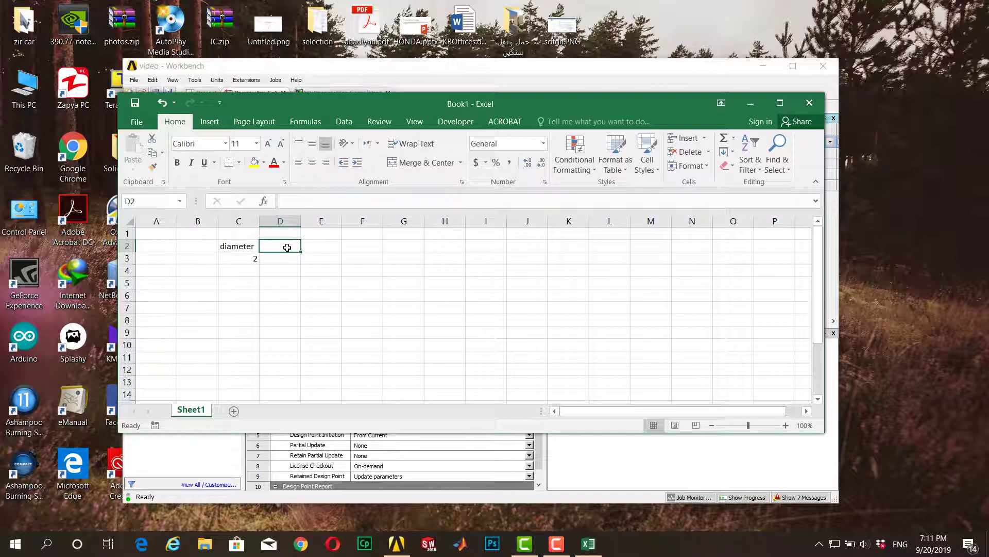
{"action": "type", "text": "vel"}
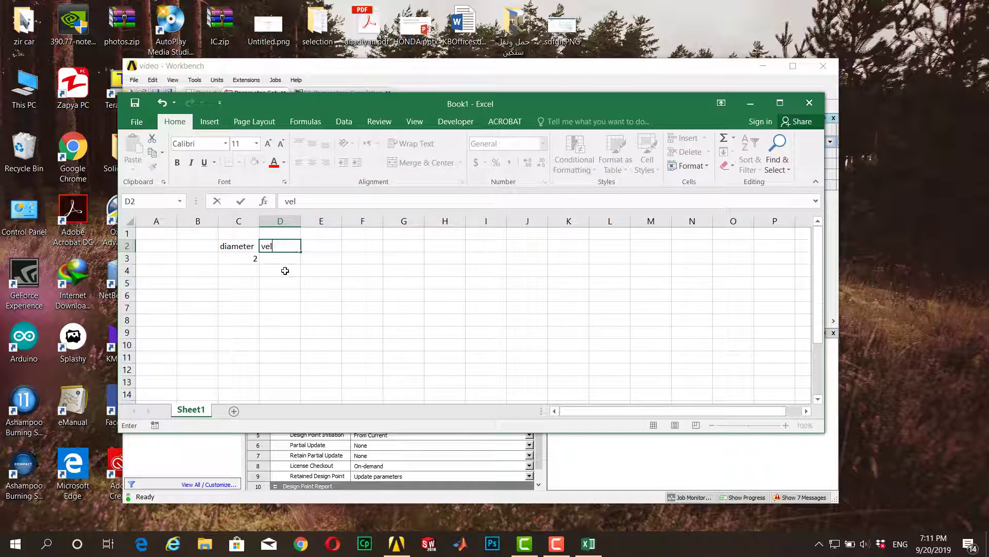
Step: Enter 2.1 in C4 and fill the diameter series down to 3.7 in C20 in steps of 0.1
{"action": "left_click", "coordinate": [240, 270]}
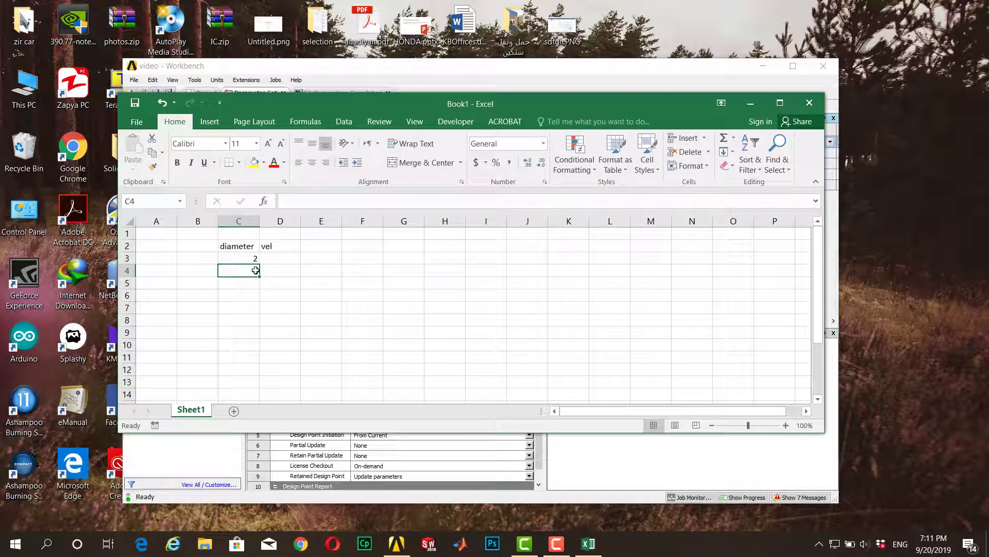
{"action": "left_click", "coordinate": [250, 258]}
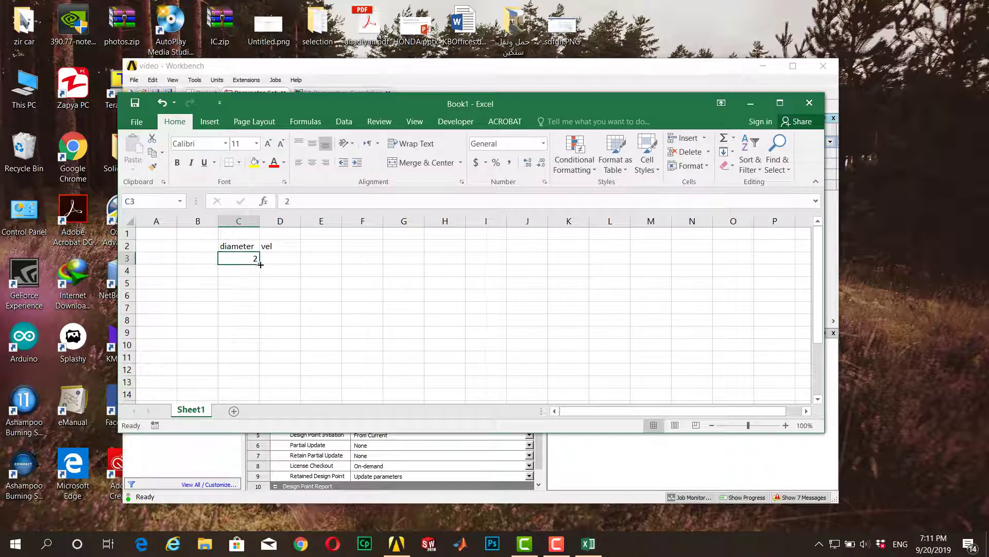
{"action": "left_click", "coordinate": [250, 269]}
{"action": "type", "text": "2.0"}
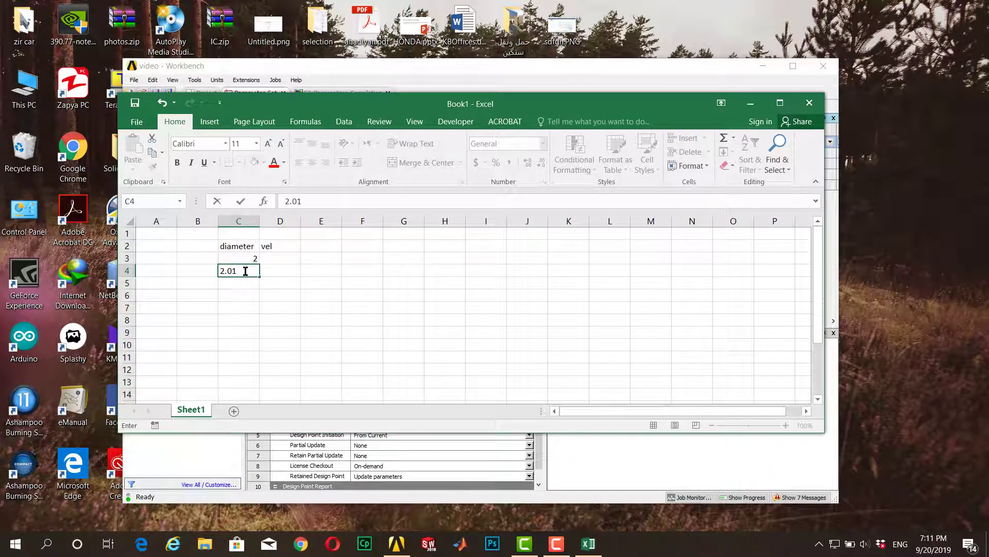
{"action": "key", "text": "BackSpace"}
{"action": "type", "text": "1"}
{"action": "key", "text": "Return"}
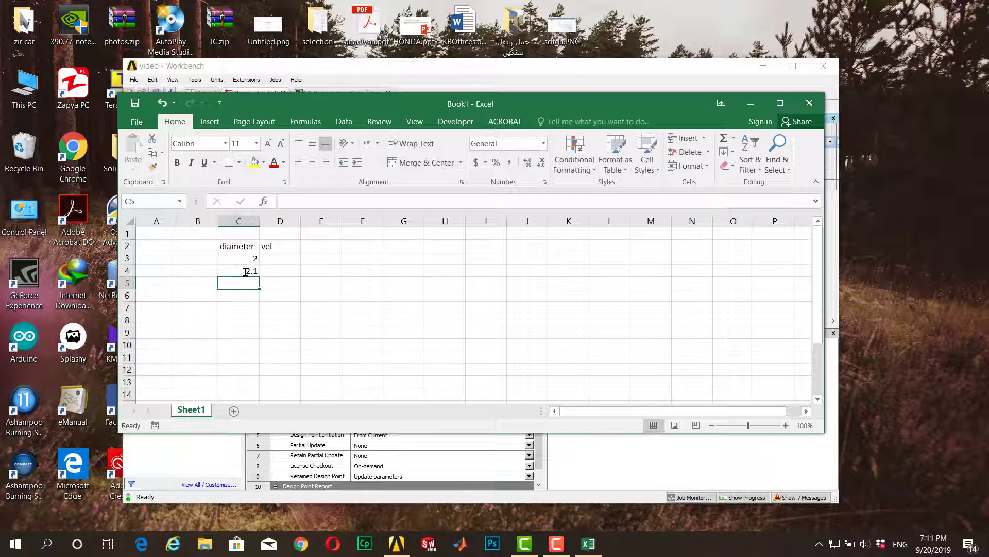
{"action": "left_click", "coordinate": [251, 260]}
{"action": "left_click_drag", "start_coordinate": [253, 265], "coordinate": [239, 400]}
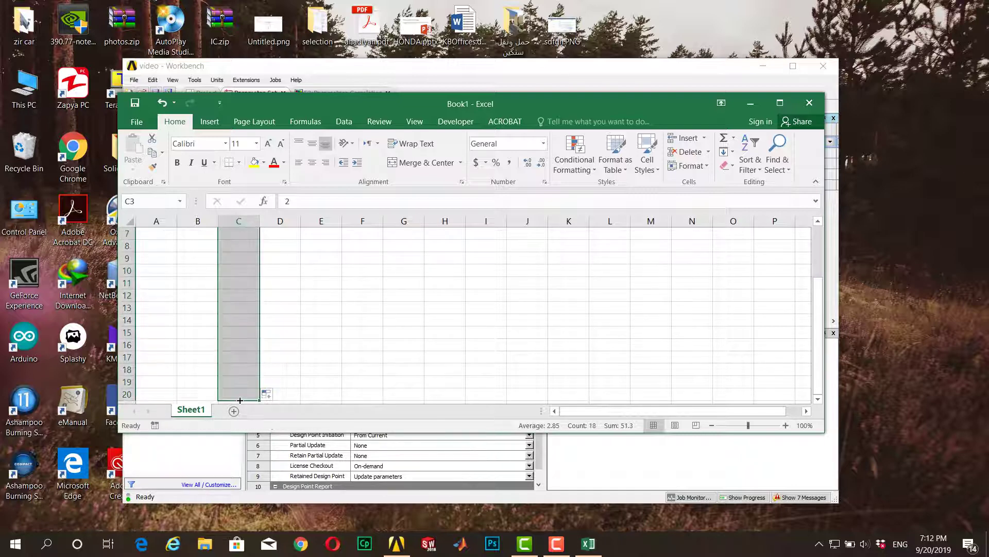
{"action": "scroll", "coordinate": [272, 354], "scroll_direction": "up", "scroll_amount": 2}
{"action": "scroll", "coordinate": [274, 354], "scroll_direction": "down", "scroll_amount": 3}
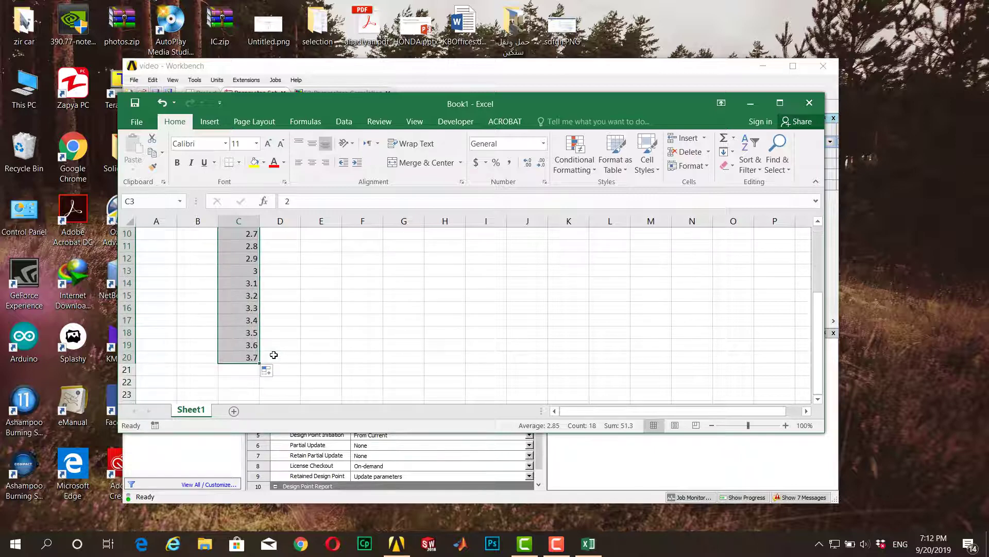
{"action": "scroll", "coordinate": [274, 355], "scroll_direction": "up", "scroll_amount": 3}
Step: Enter 15 in D3 and fill the vel column down to 32 in D20 in steps of 1
{"action": "left_click", "coordinate": [294, 260]}
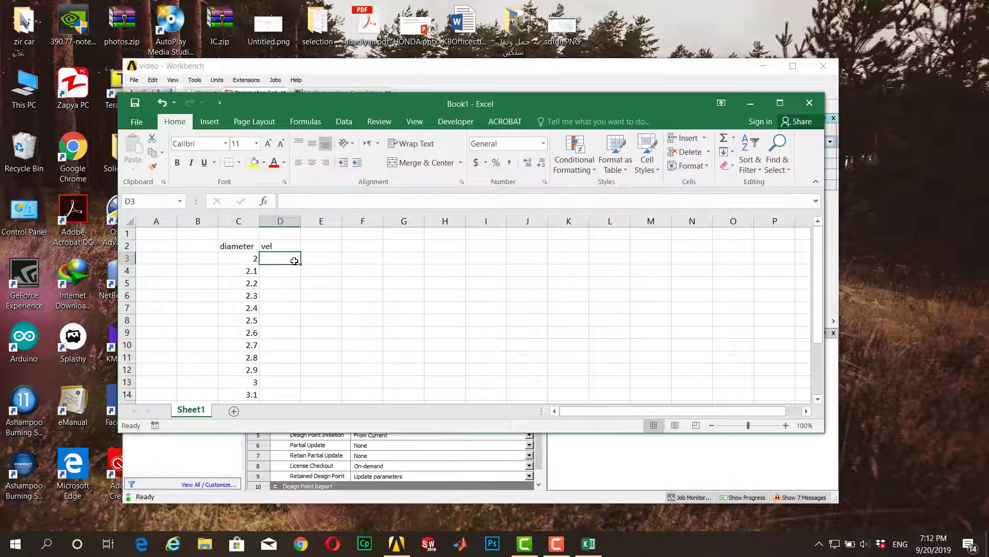
{"action": "type", "text": "1"}
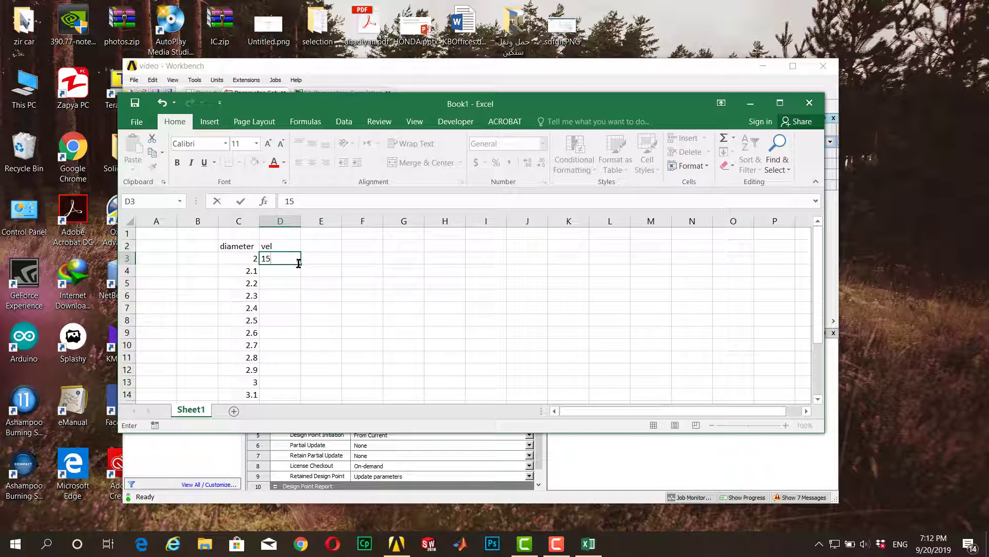
{"action": "type", "text": "5"}
{"action": "left_click_drag", "start_coordinate": [300, 266], "coordinate": [289, 395]}
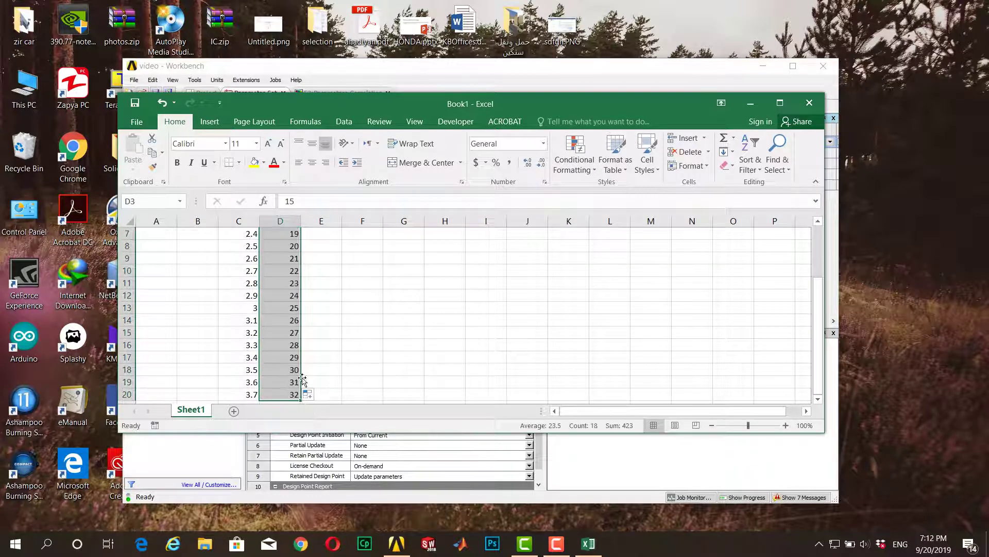
{"action": "left_click", "coordinate": [377, 313]}
{"action": "scroll", "coordinate": [376, 310], "scroll_direction": "up", "scroll_amount": 2}
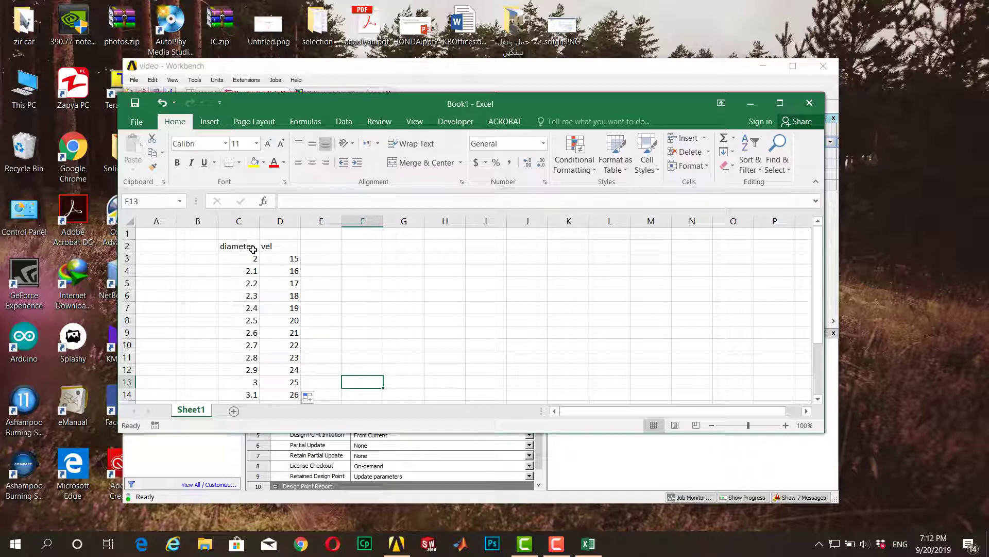
Step: Copy the diameter values C3:C20 from Excel and paste them into the P1 - diameter column of the Workbench design points table as new rows
{"action": "left_click_drag", "start_coordinate": [237, 259], "coordinate": [238, 382]}
{"action": "key", "text": "ctrl+c"}
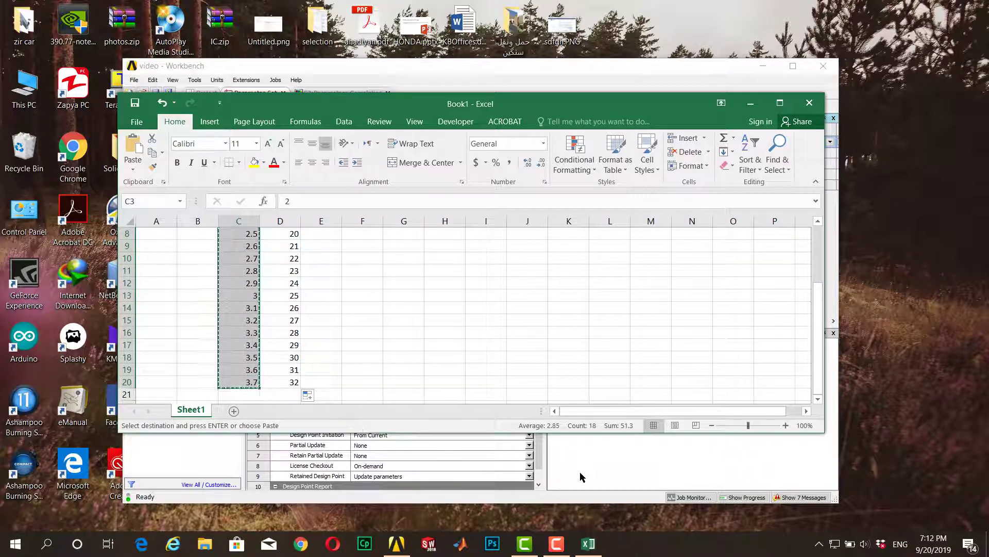
{"action": "left_click", "coordinate": [579, 472]}
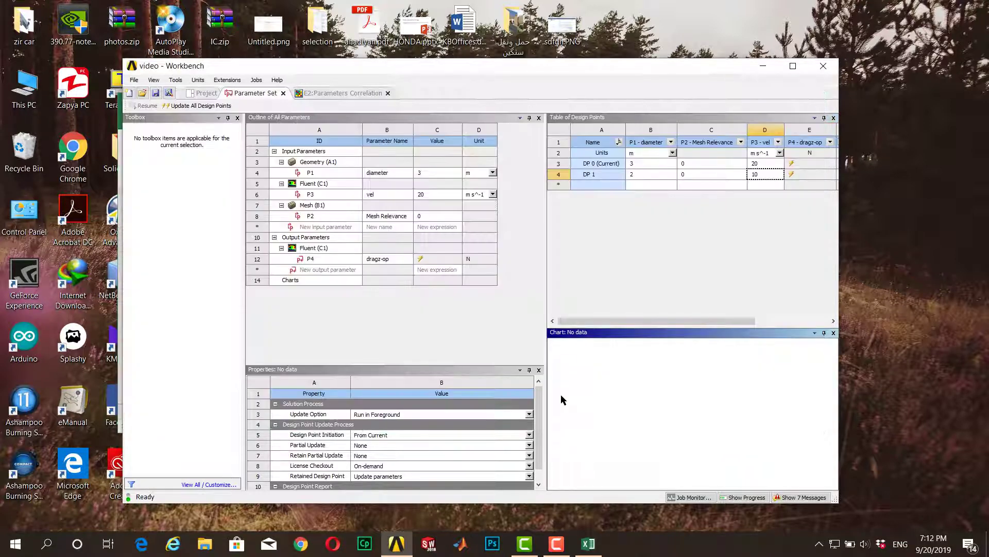
{"action": "left_click", "coordinate": [651, 184]}
{"action": "key", "text": "ctrl+v"}
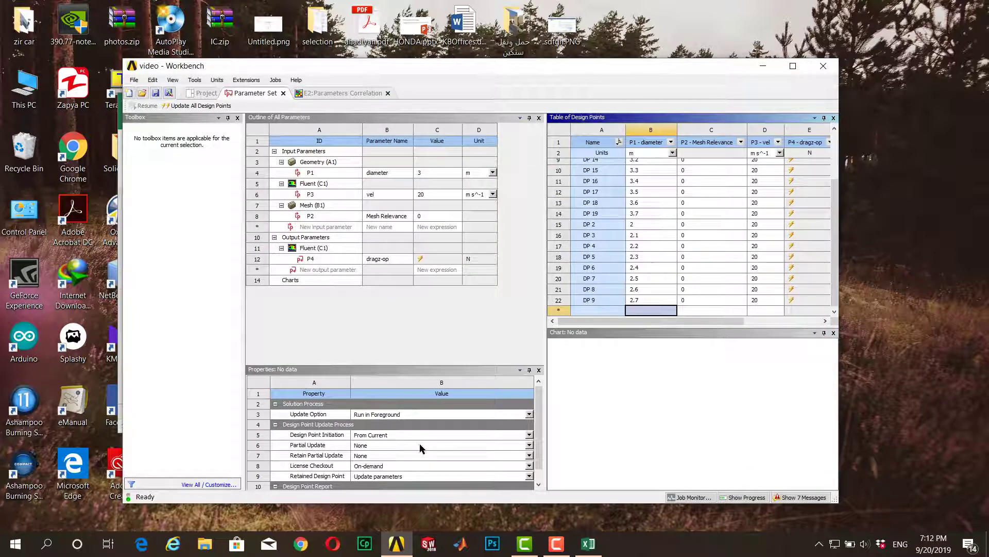
Step: Copy the velocity values D3:D20 from Excel and paste them into Workbench's P3 - vel column, starting at DP 10
{"action": "left_click", "coordinate": [588, 544]}
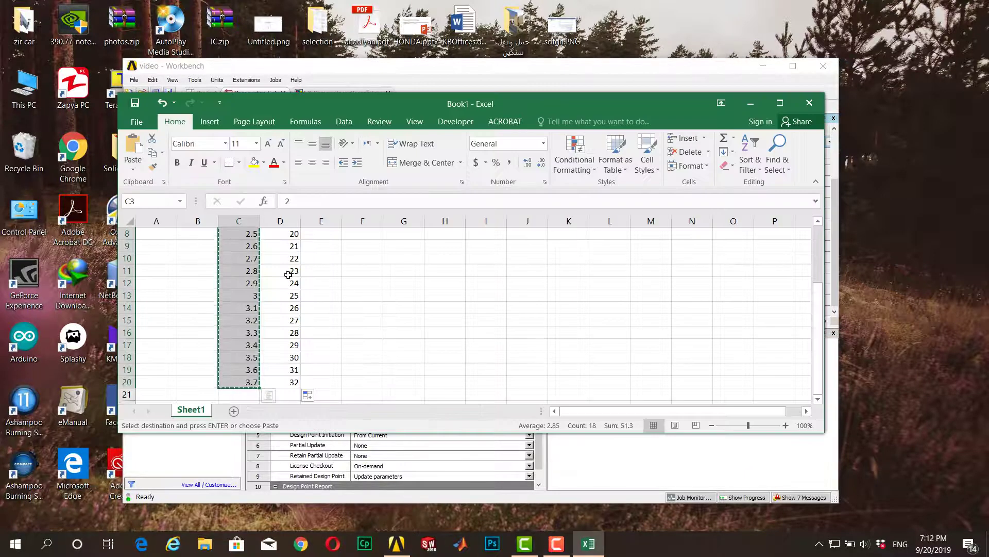
{"action": "left_click_drag", "start_coordinate": [286, 381], "coordinate": [286, 259]}
{"action": "key", "text": "ctrl+c"}
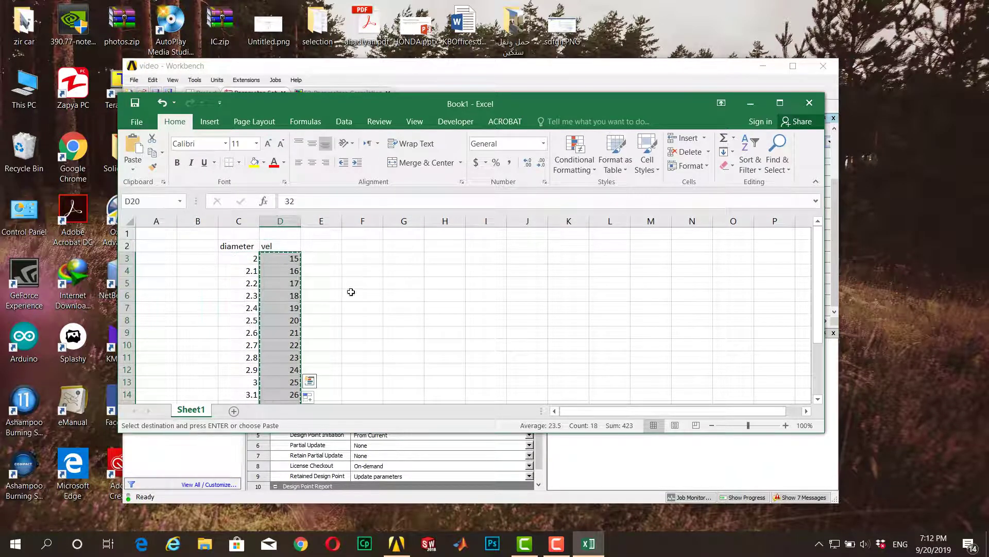
{"action": "left_click", "coordinate": [747, 489]}
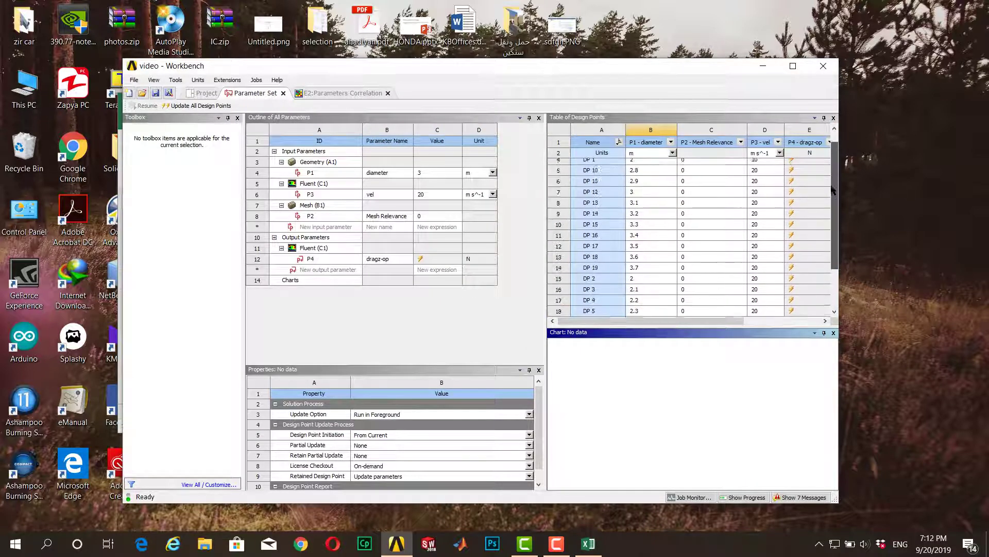
{"action": "left_click_drag", "start_coordinate": [835, 229], "coordinate": [828, 157]}
{"action": "left_click", "coordinate": [765, 185]}
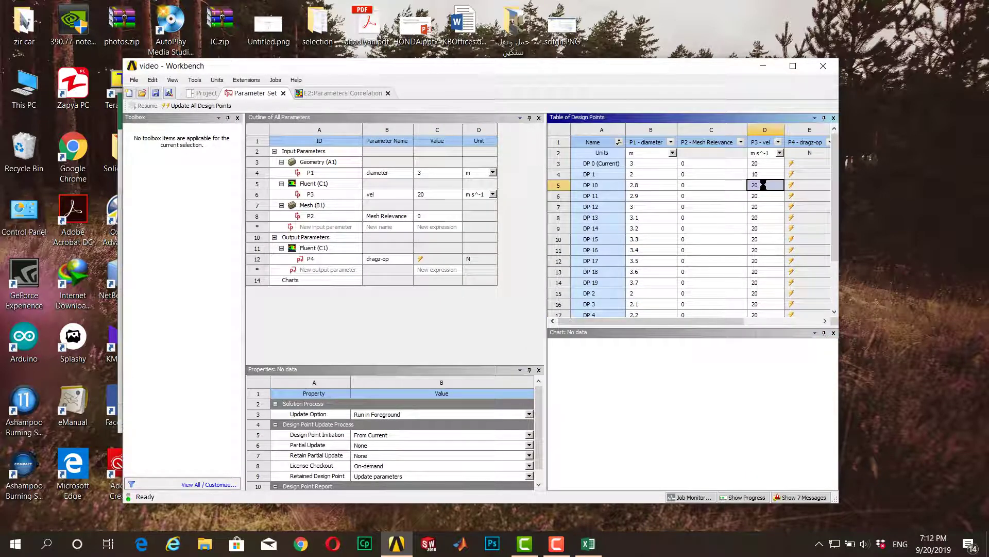
{"action": "key", "text": "ctrl+v"}
Step: Review the rows and columns of the design points table, including the velocity, drag output and retained data columns
{"action": "left_click_drag", "start_coordinate": [723, 325], "coordinate": [675, 323]}
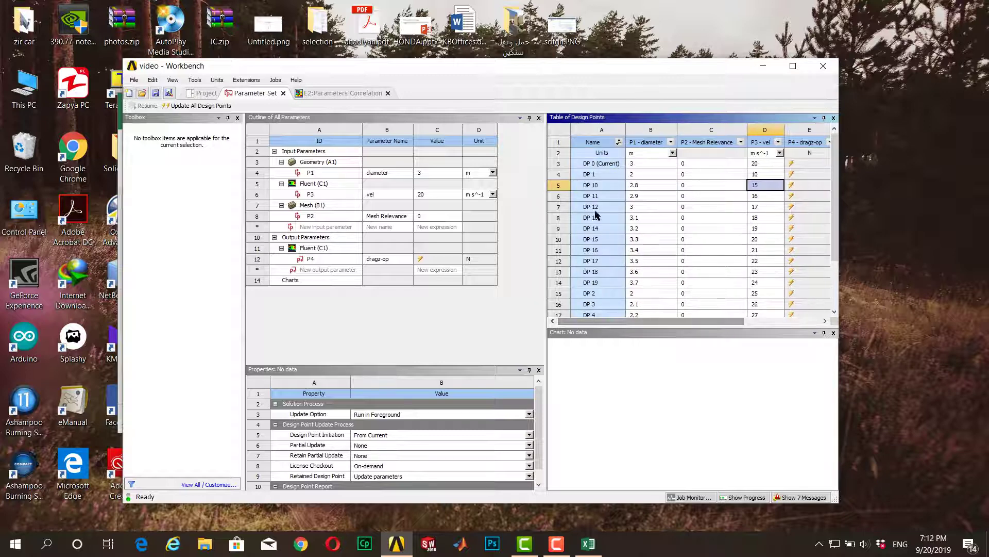
{"action": "scroll", "coordinate": [714, 322], "scroll_direction": "right", "scroll_amount": 3}
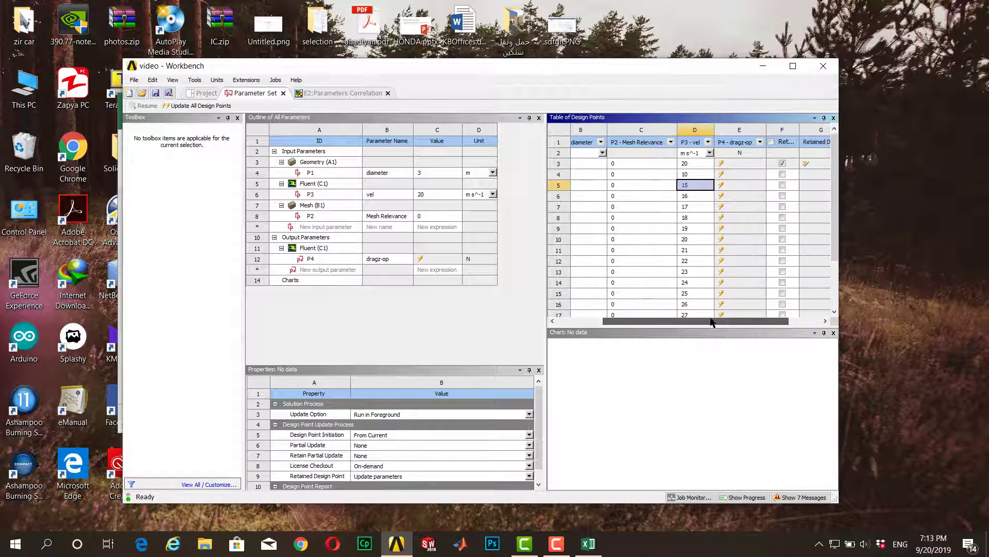
{"action": "scroll", "coordinate": [711, 321], "scroll_direction": "left", "scroll_amount": 3}
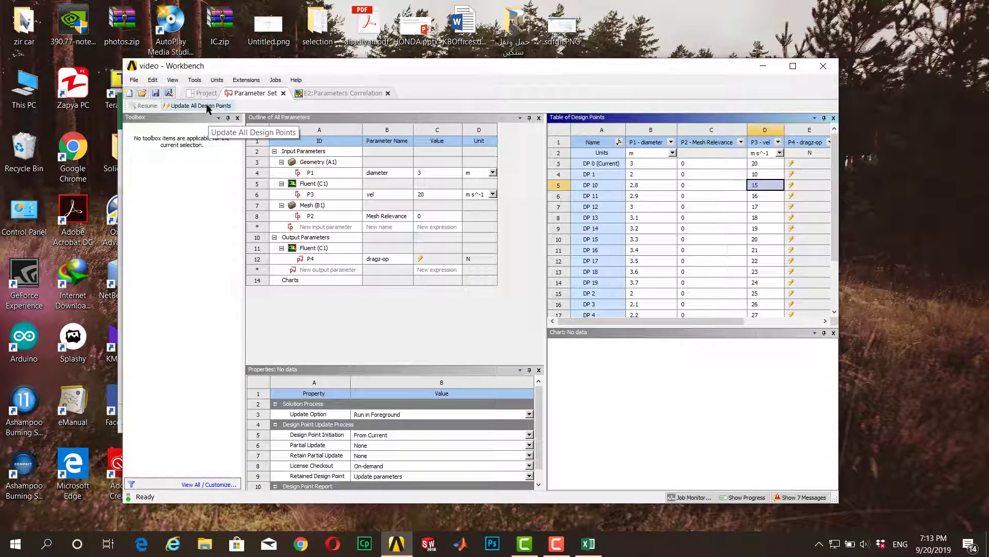
{"action": "left_click_drag", "start_coordinate": [625, 321], "coordinate": [687, 321]}
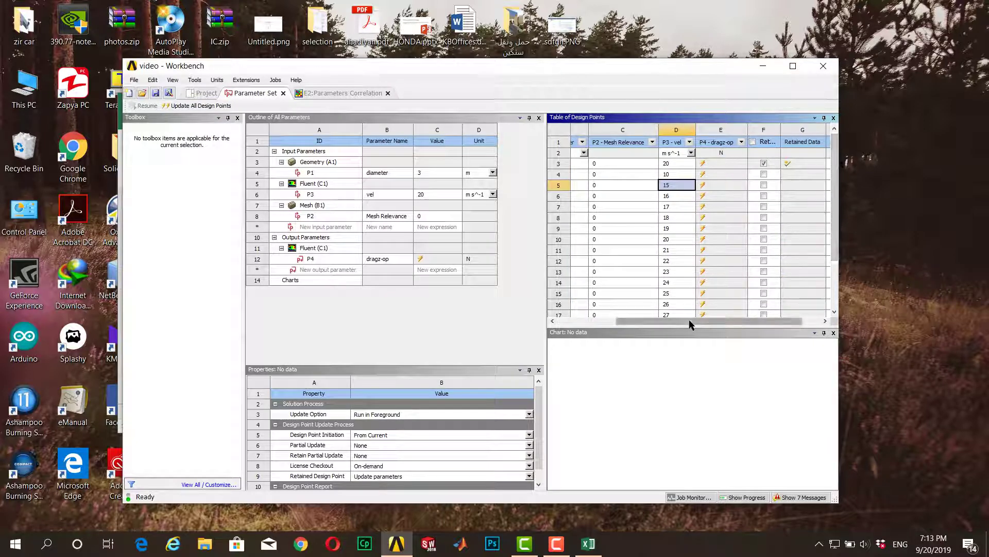
{"action": "left_click_drag", "start_coordinate": [689, 323], "coordinate": [627, 323]}
{"action": "scroll", "coordinate": [679, 204], "scroll_direction": "down", "scroll_amount": 2}
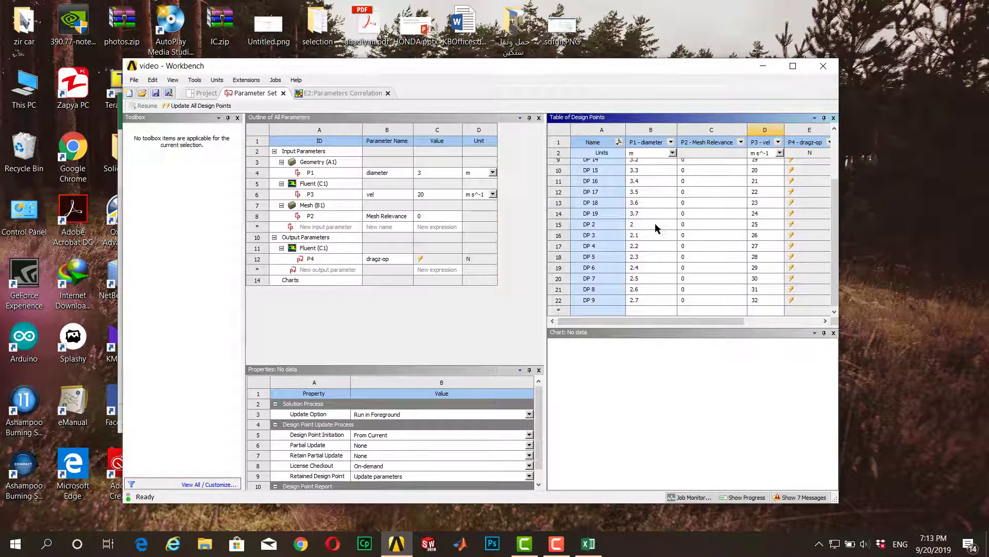
{"action": "scroll", "coordinate": [657, 225], "scroll_direction": "up", "scroll_amount": 3}
{"action": "scroll", "coordinate": [642, 316], "scroll_direction": "down", "scroll_amount": 3}
{"action": "scroll", "coordinate": [731, 250], "scroll_direction": "up", "scroll_amount": 3}
Step: Select design point DP 11 and run an update of that design point only
{"action": "left_click", "coordinate": [582, 197]}
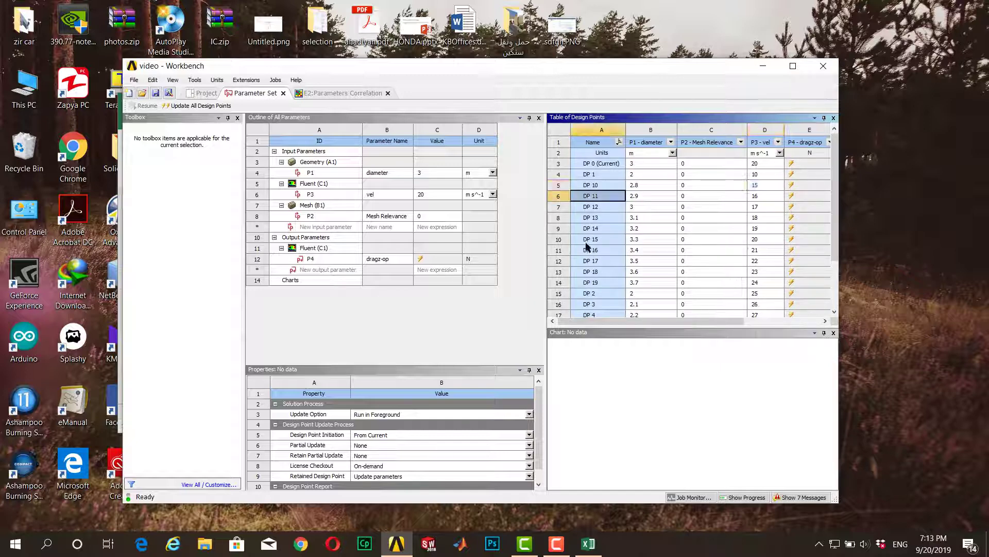
{"action": "right_click", "coordinate": [605, 200]}
{"action": "left_click", "coordinate": [584, 195]}
{"action": "right_click", "coordinate": [586, 199]}
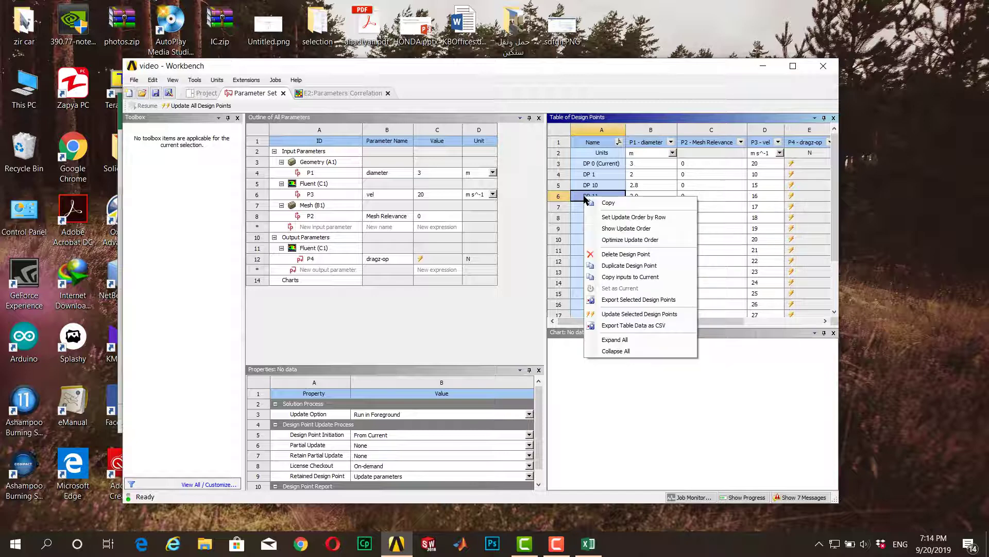
{"action": "left_click", "coordinate": [662, 314]}
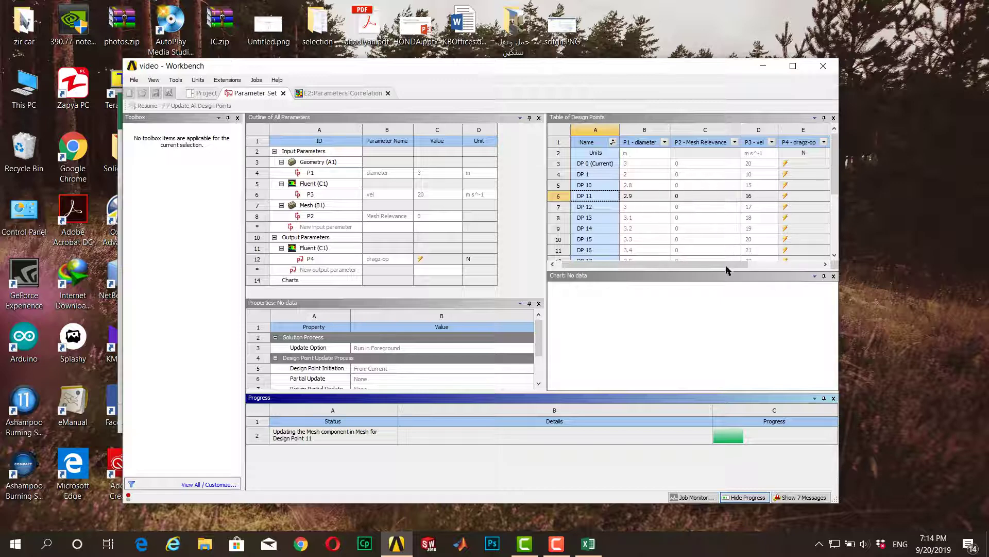
{"action": "left_click_drag", "start_coordinate": [725, 267], "coordinate": [701, 276]}
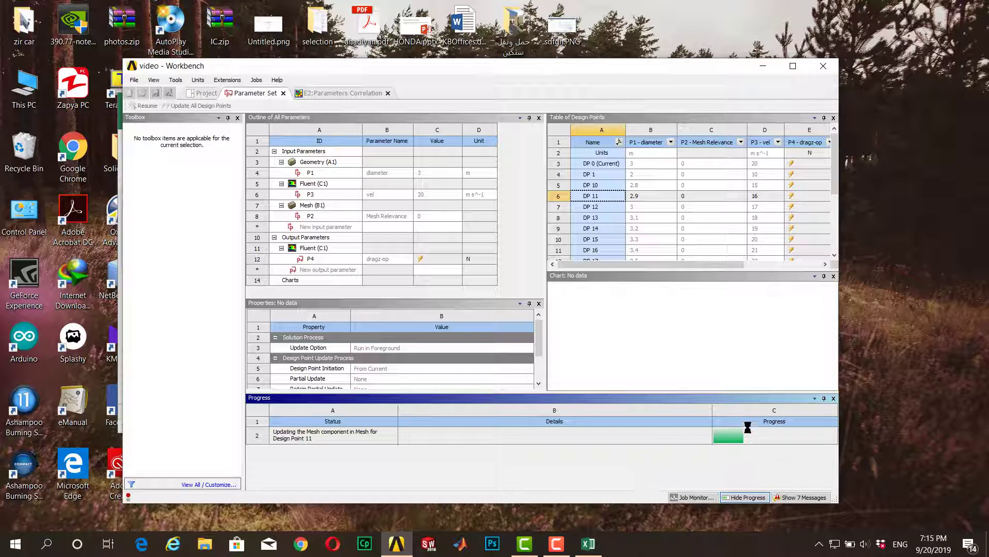
{"action": "mouse_move", "coordinate": [678, 267]}
{"action": "left_mouse_down"}
{"action": "mouse_move", "coordinate": [735, 266]}
{"action": "mouse_move", "coordinate": [663, 269]}
{"action": "left_mouse_up"}
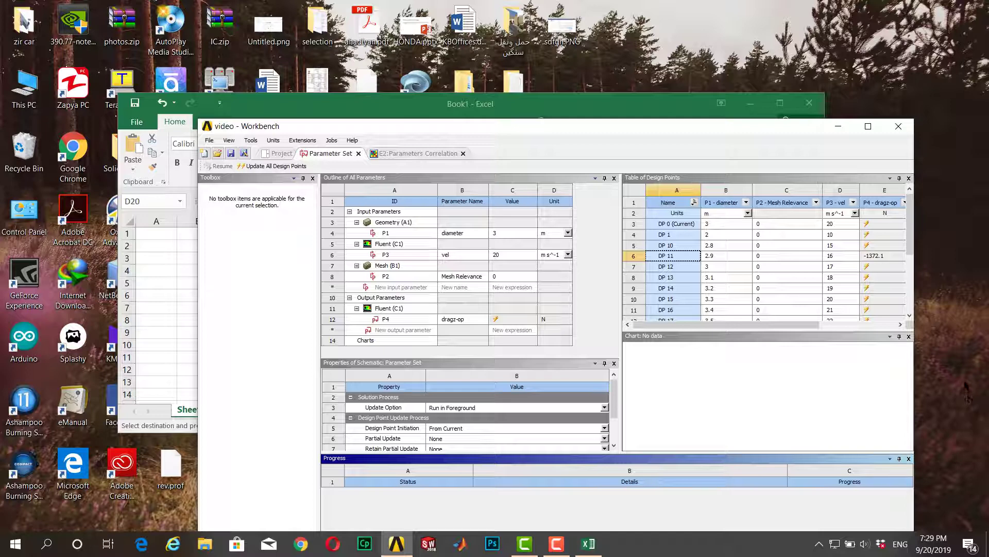
{"action": "mouse_move", "coordinate": [792, 326]}
{"action": "left_mouse_down"}
{"action": "mouse_move", "coordinate": [871, 330]}
{"action": "mouse_move", "coordinate": [781, 336]}
{"action": "left_mouse_up"}
{"action": "left_click_drag", "start_coordinate": [556, 129], "coordinate": [555, 60]}
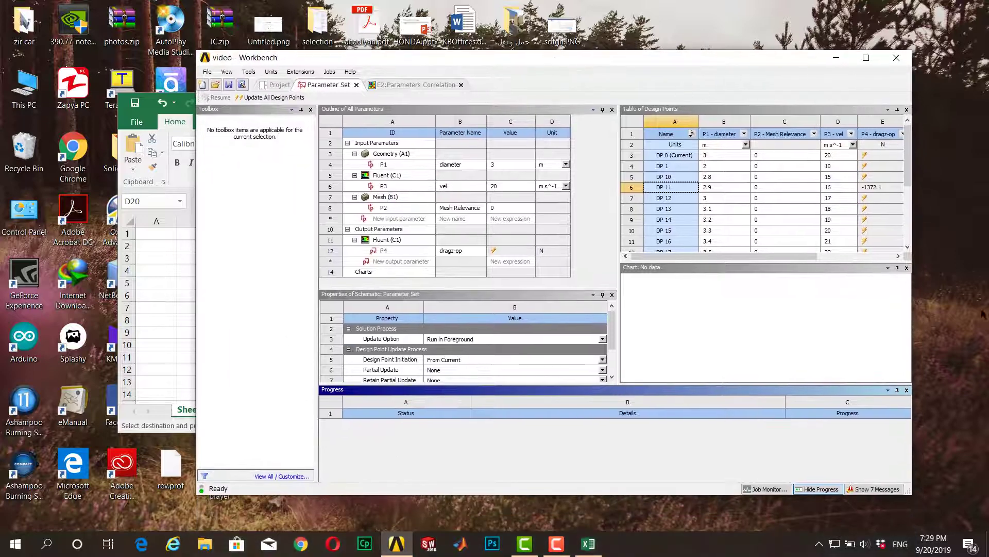
{"action": "left_click_drag", "start_coordinate": [613, 341], "coordinate": [613, 363]}
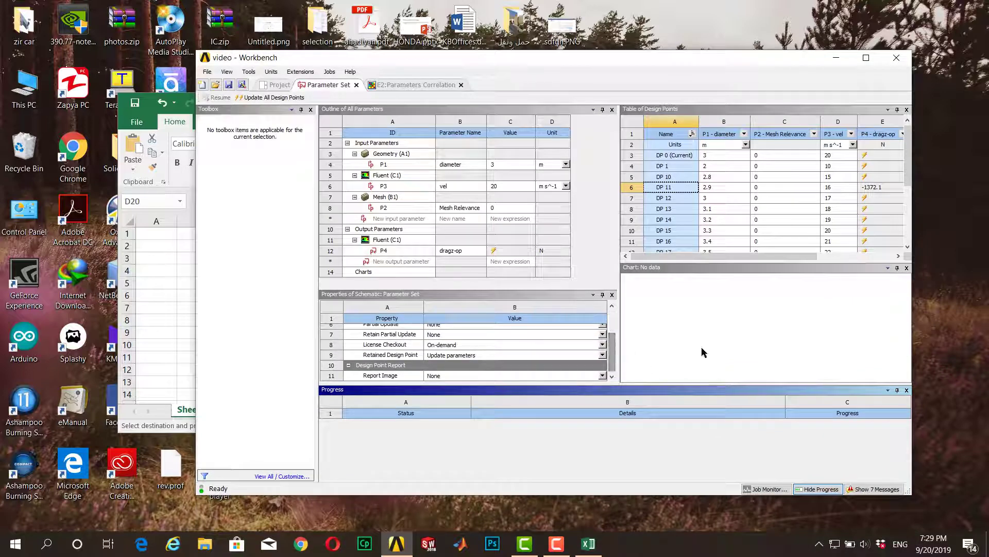
{"action": "left_click", "coordinate": [827, 333]}
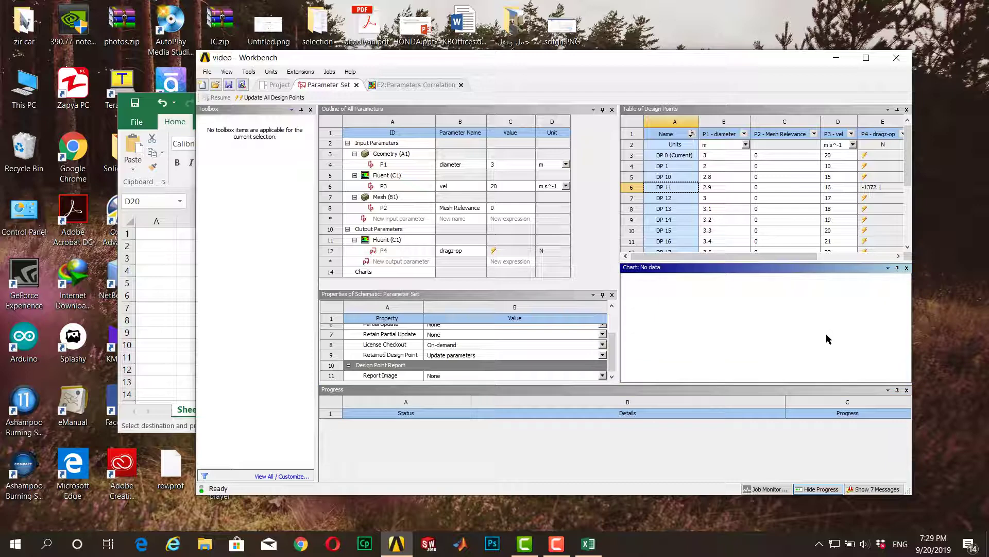
{"action": "left_click", "coordinate": [939, 339]}
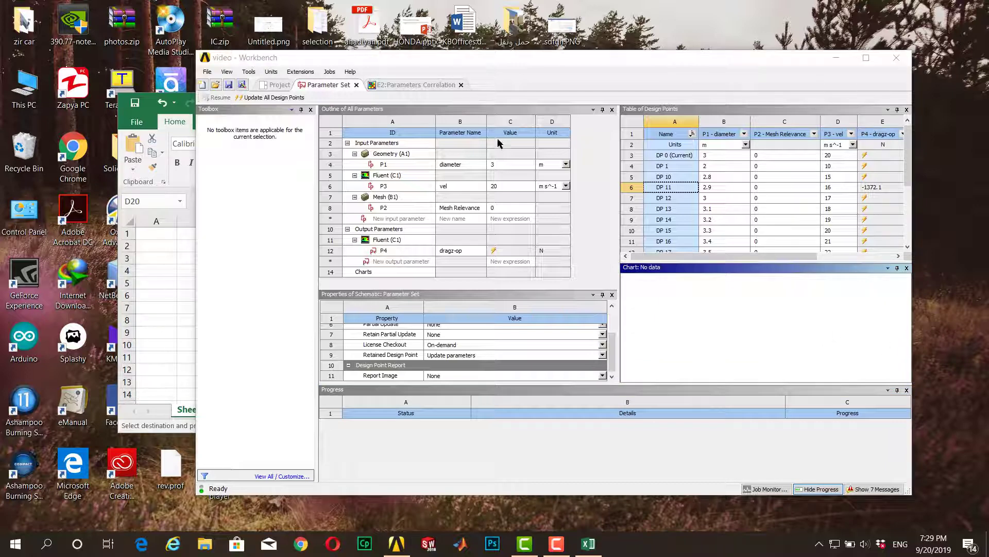
{"action": "left_click_drag", "start_coordinate": [614, 350], "coordinate": [623, 320]}
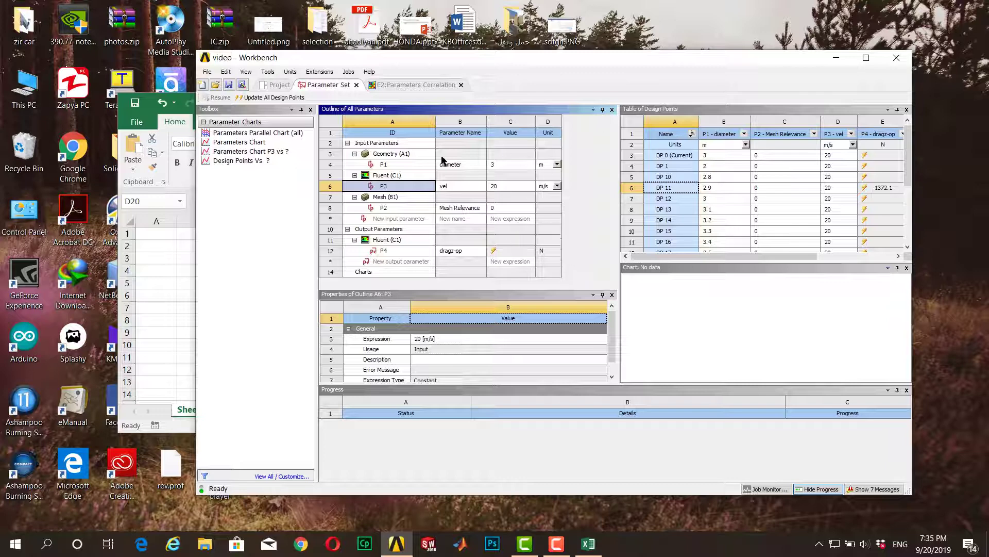
Step: Go to the project schematic and launch the Fluent setup in double precision with 6 parallel processes
{"action": "left_click", "coordinate": [277, 85]}
{"action": "left_click_drag", "start_coordinate": [494, 405], "coordinate": [611, 415]}
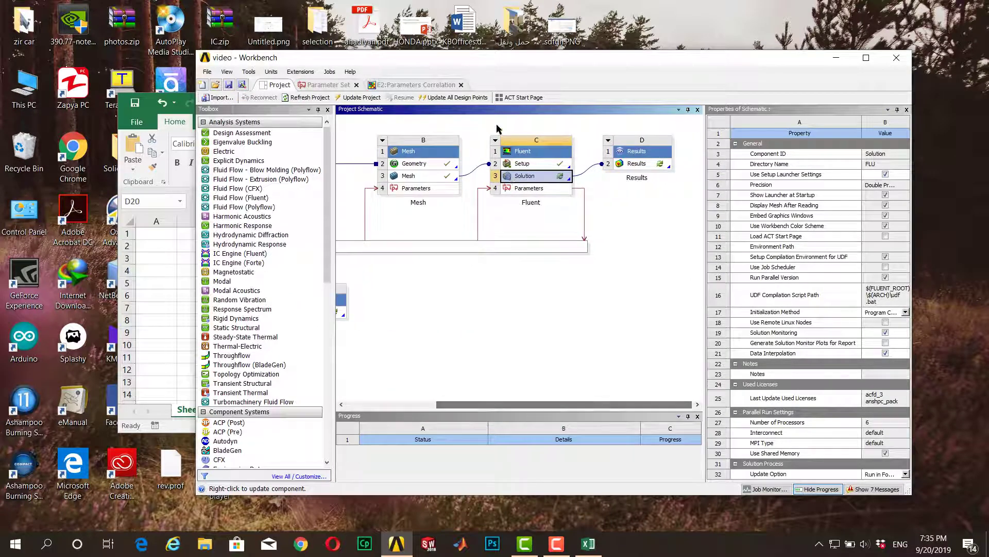
{"action": "double_click", "coordinate": [536, 164]}
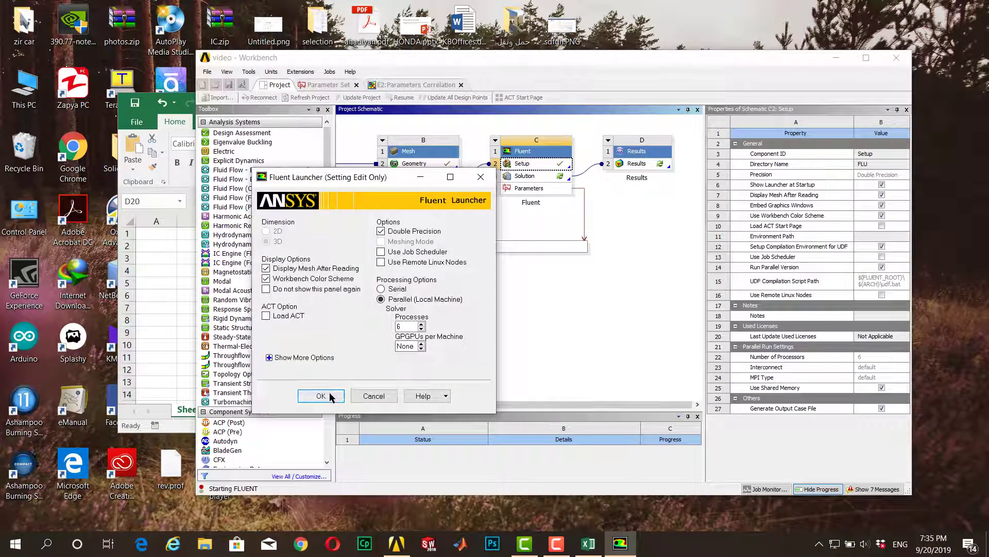
{"action": "left_click", "coordinate": [320, 396]}
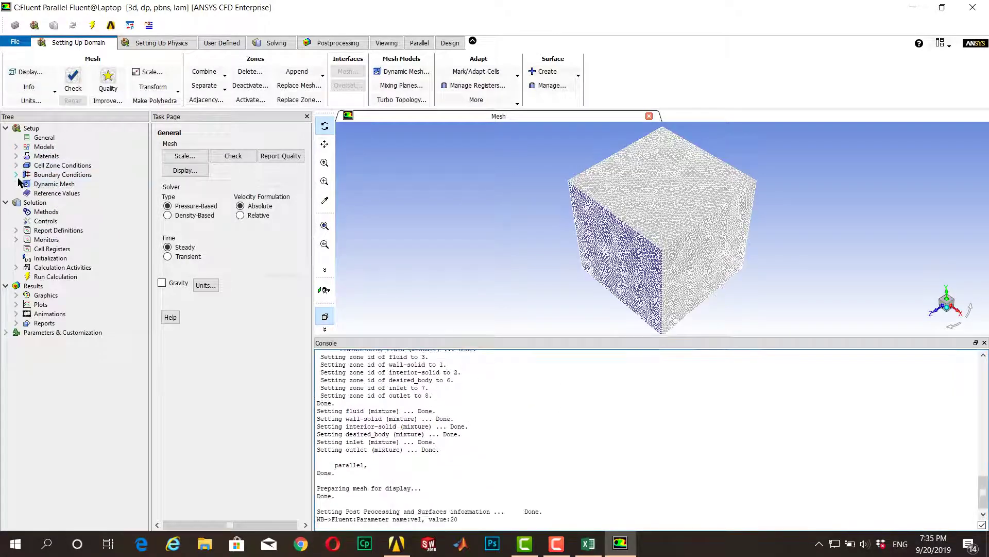
Step: Change the boundary condition type of the outlet zone to velocity-inlet
{"action": "left_click", "coordinate": [16, 174]}
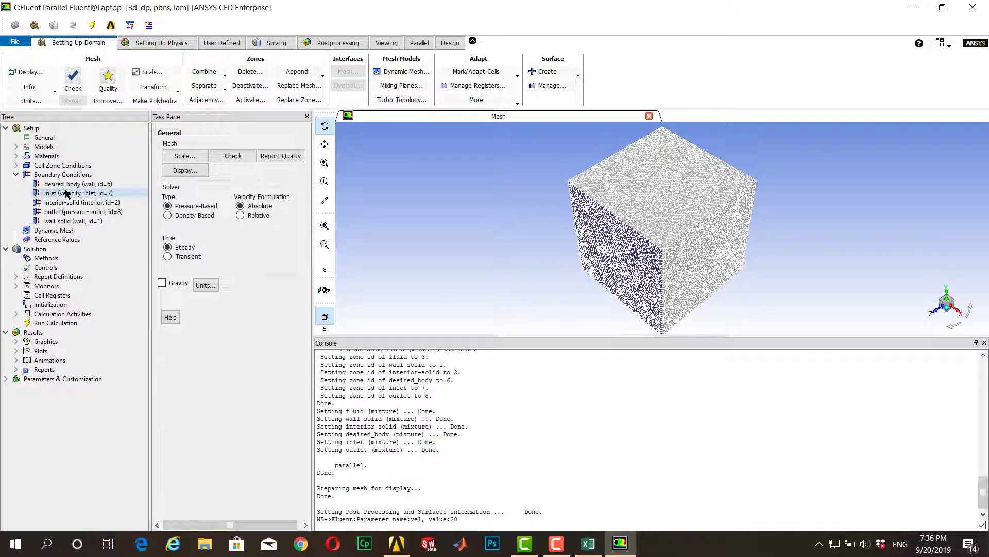
{"action": "double_click", "coordinate": [52, 175]}
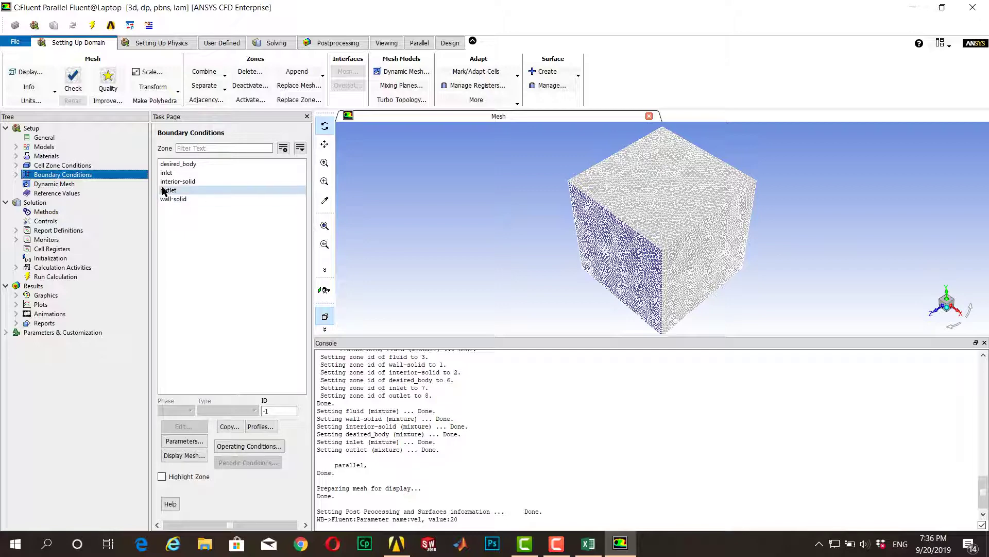
{"action": "left_click", "coordinate": [173, 191]}
{"action": "left_click", "coordinate": [227, 409]}
{"action": "left_click", "coordinate": [242, 435]}
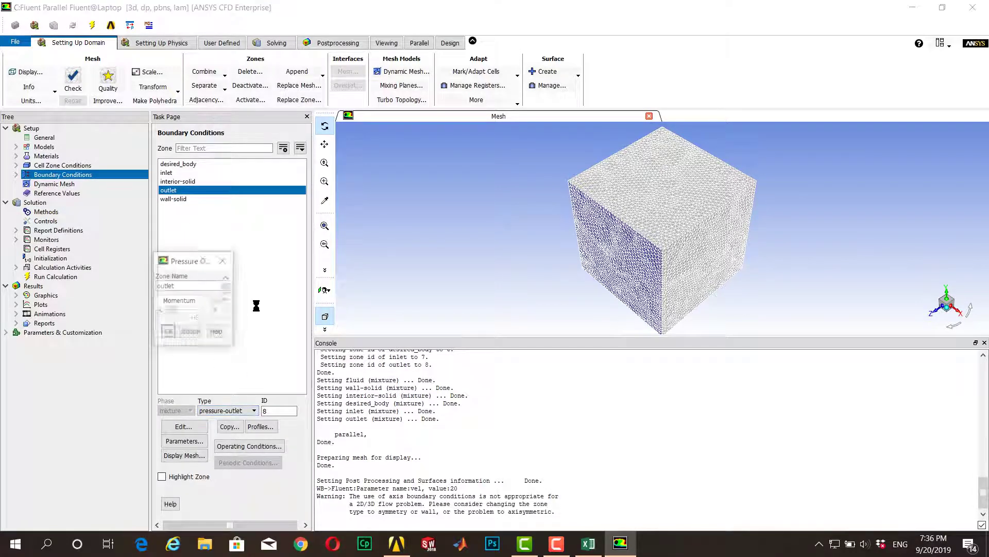
{"action": "left_click", "coordinate": [449, 260]}
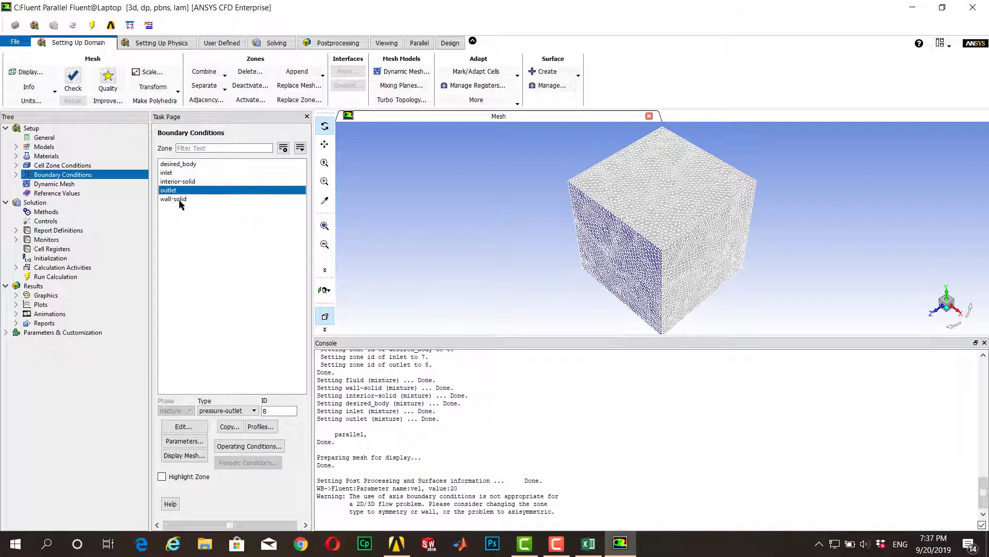
{"action": "left_click", "coordinate": [232, 411]}
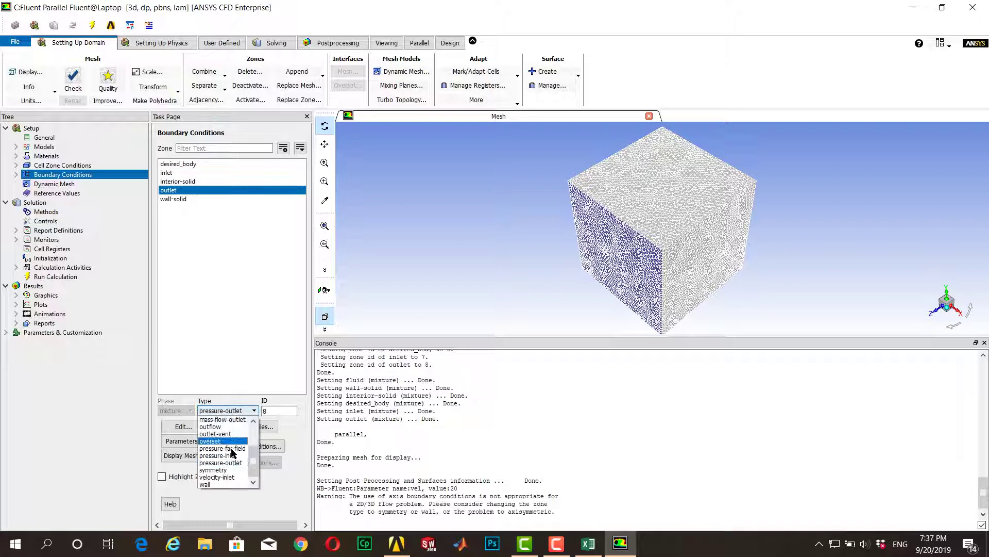
{"action": "left_click", "coordinate": [231, 478]}
Step: Create a new input parameter named vel2 for the outlet zone's velocity magnitude
{"action": "left_click", "coordinate": [185, 426]}
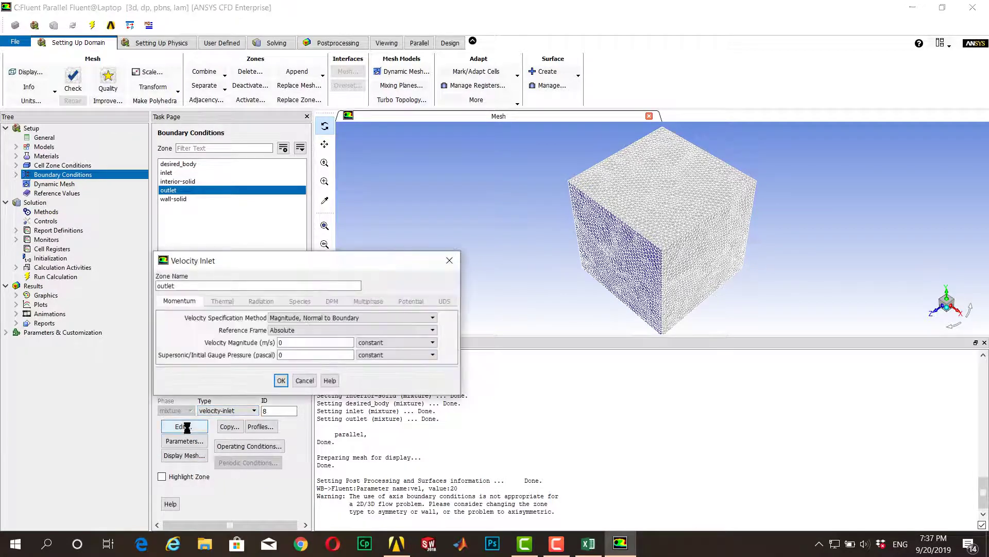
{"action": "left_click", "coordinate": [389, 344]}
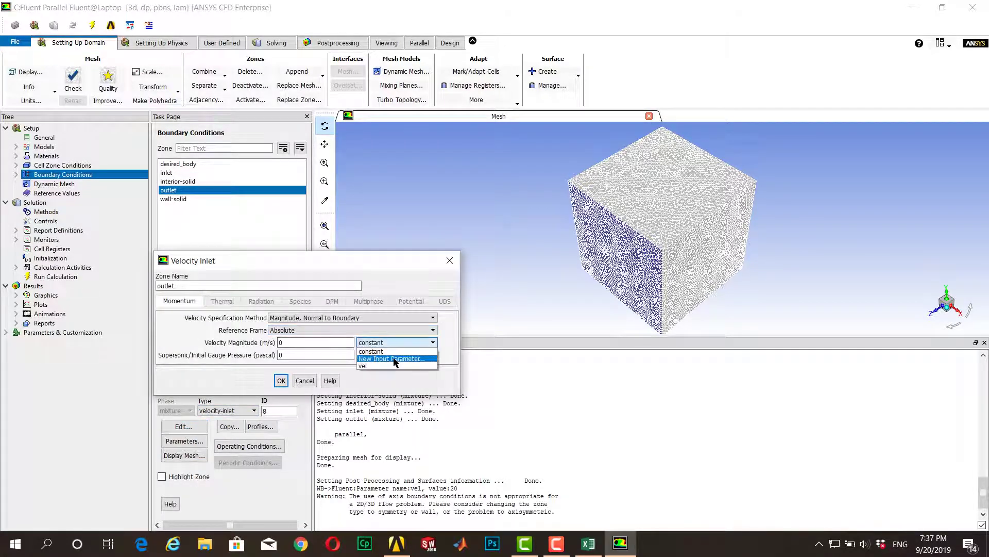
{"action": "left_click", "coordinate": [394, 359]}
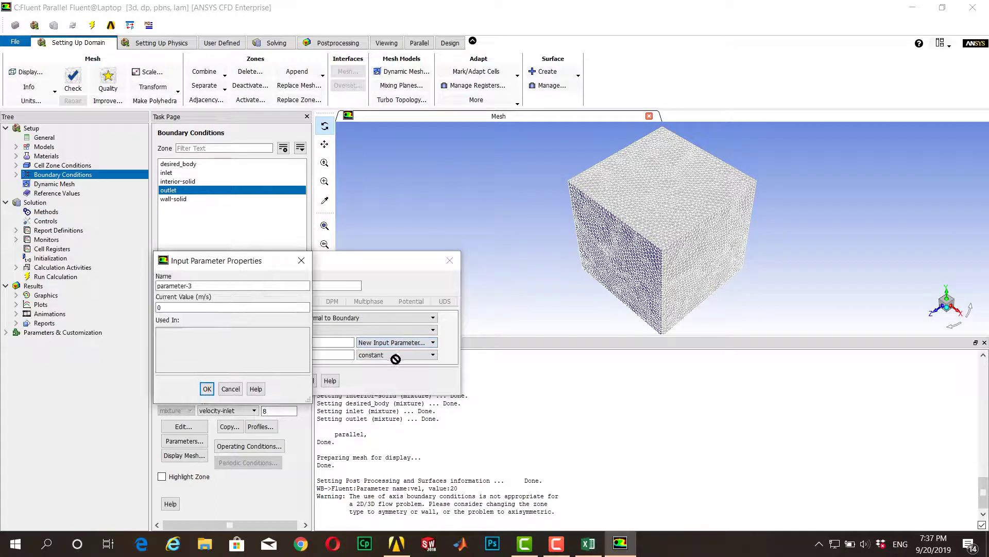
{"action": "double_click", "coordinate": [220, 287]}
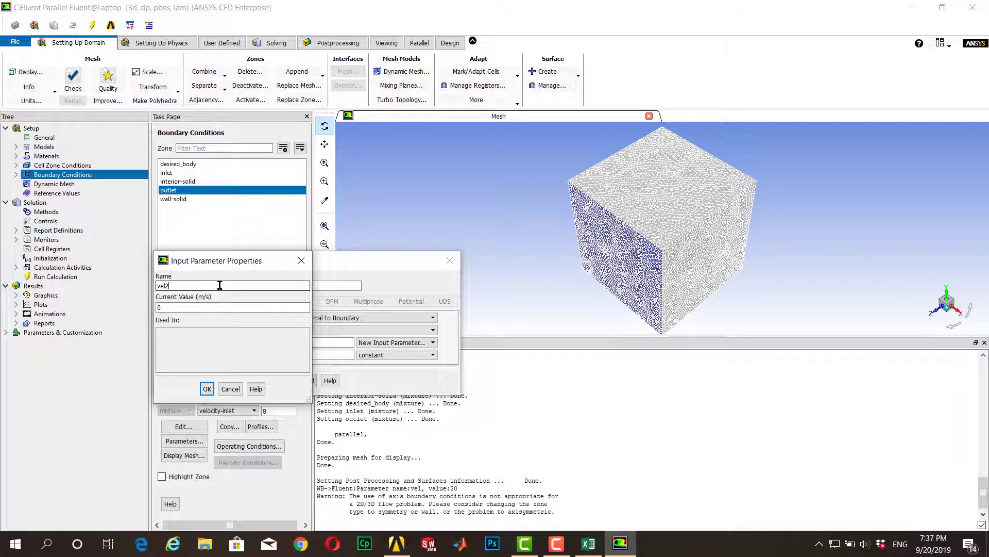
{"action": "left_click", "coordinate": [206, 388]}
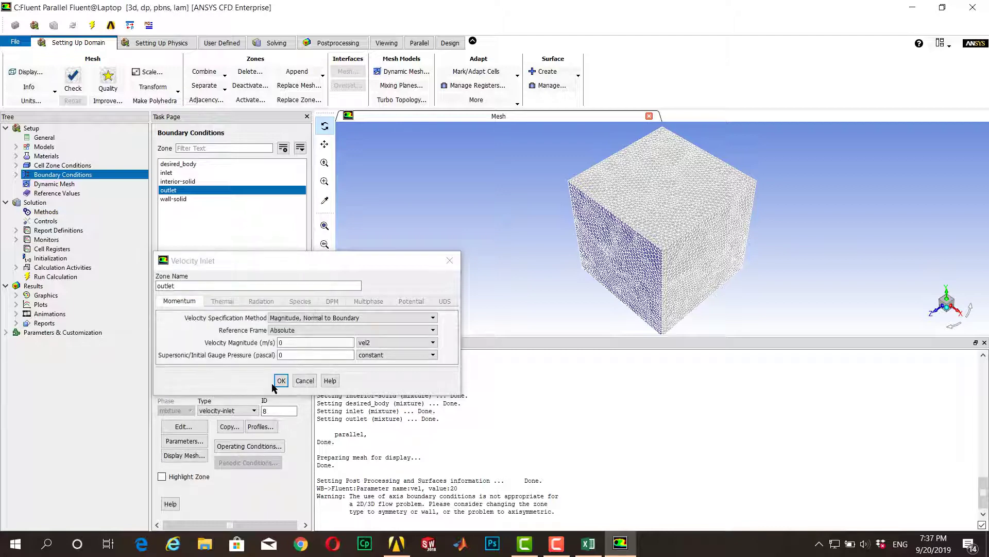
Step: Accept the outlet's velocity inlet settings and switch from Fluent to the parameter set in Workbench
{"action": "left_click", "coordinate": [280, 381]}
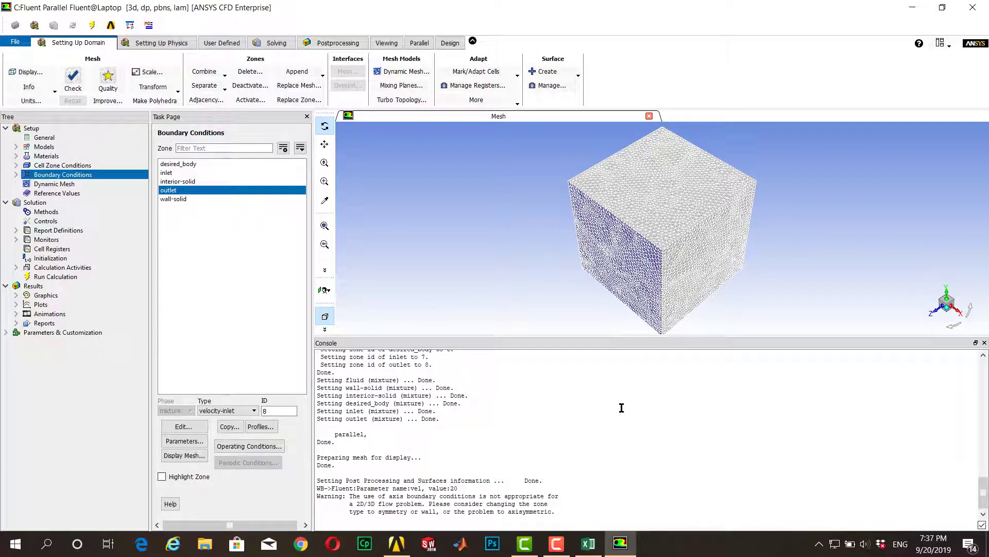
{"action": "left_click", "coordinate": [619, 551]}
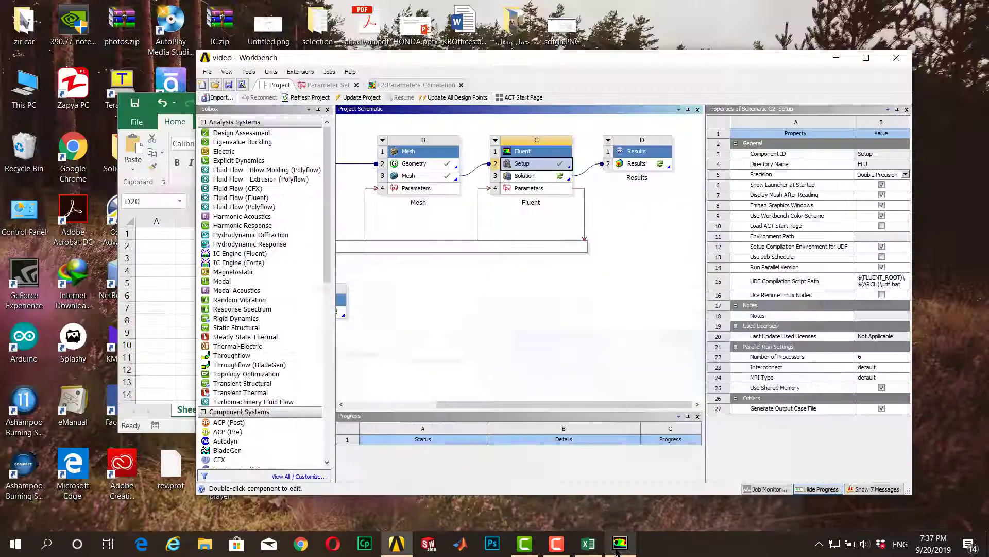
{"action": "left_click", "coordinate": [328, 84]}
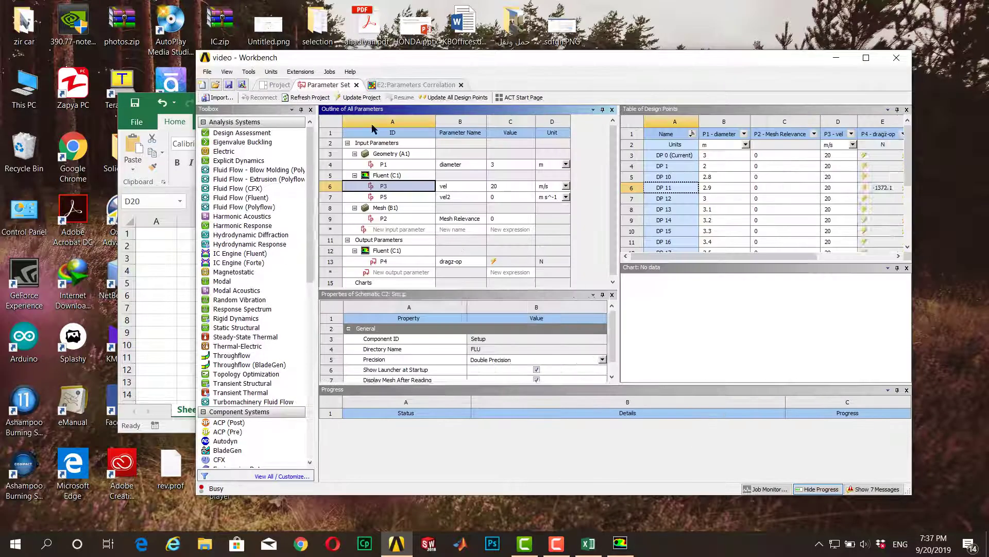
Step: Set the expression of input parameter P5 (vel2) to 3
{"action": "left_click", "coordinate": [506, 197]}
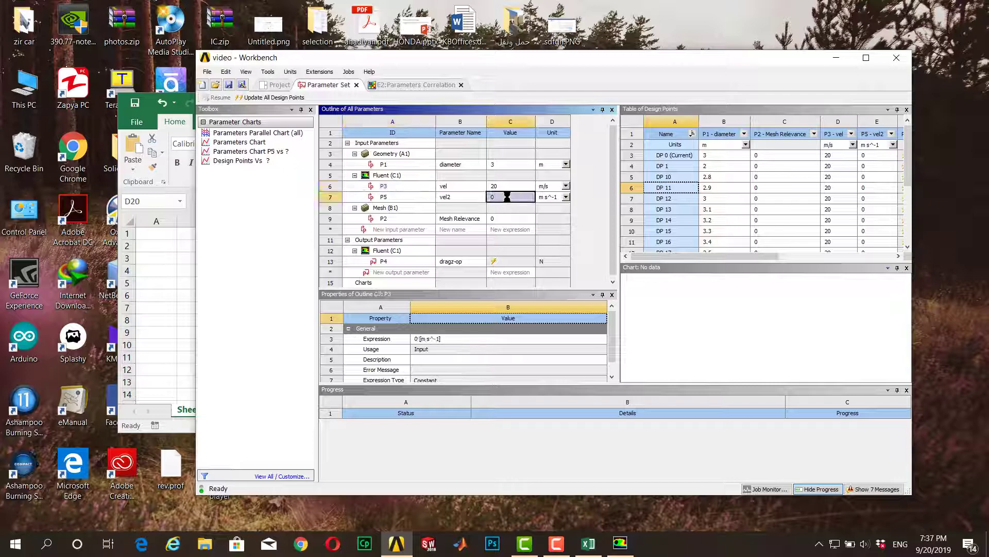
{"action": "left_click", "coordinate": [455, 339]}
{"action": "type", "text": "3"}
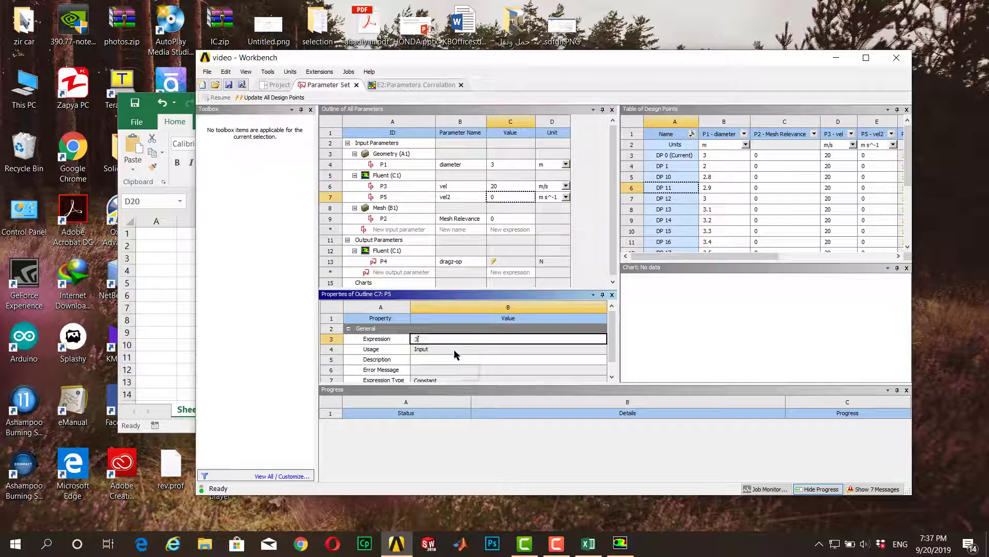
{"action": "key", "text": "Return"}
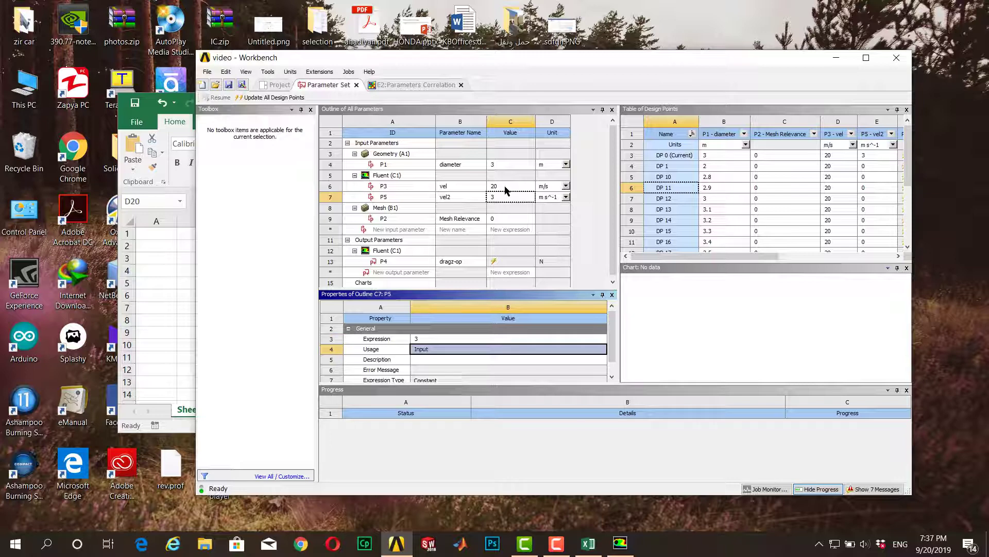
Step: Make input parameter P3 (vel) depend on vel2 by setting its expression to 3*P5
{"action": "left_click", "coordinate": [506, 187]}
{"action": "left_click", "coordinate": [443, 339]}
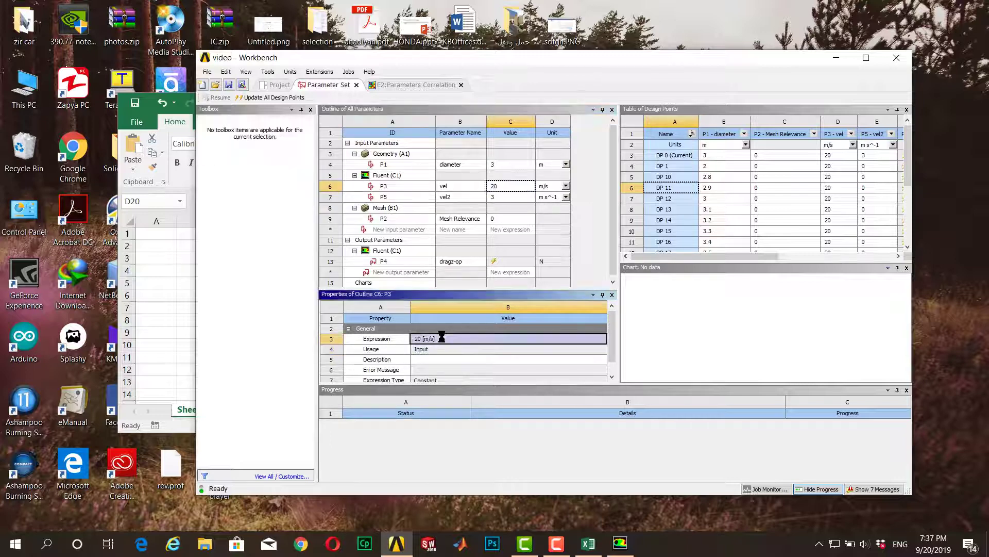
{"action": "type", "text": "3*P5"}
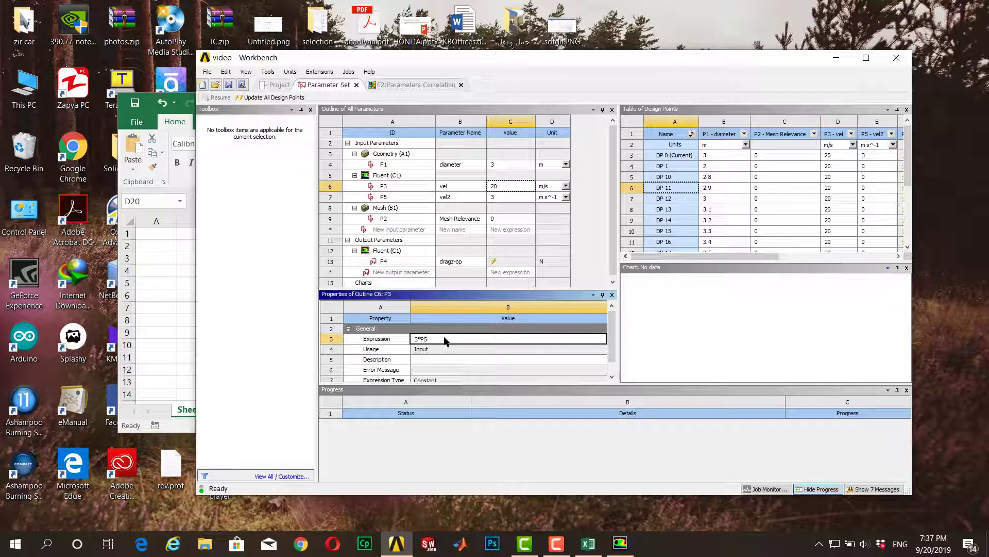
{"action": "key", "text": "Return"}
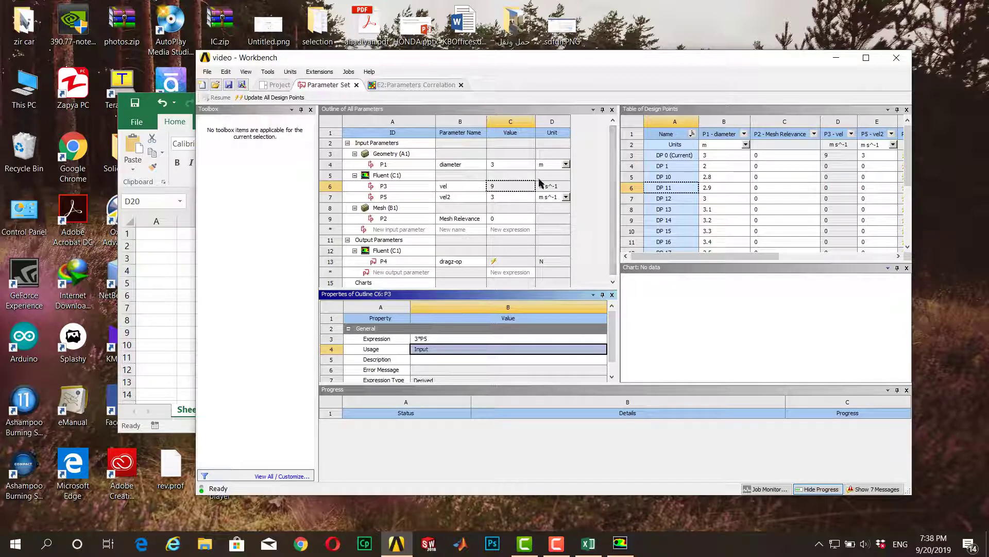
{"action": "left_click_drag", "start_coordinate": [613, 237], "coordinate": [613, 254]}
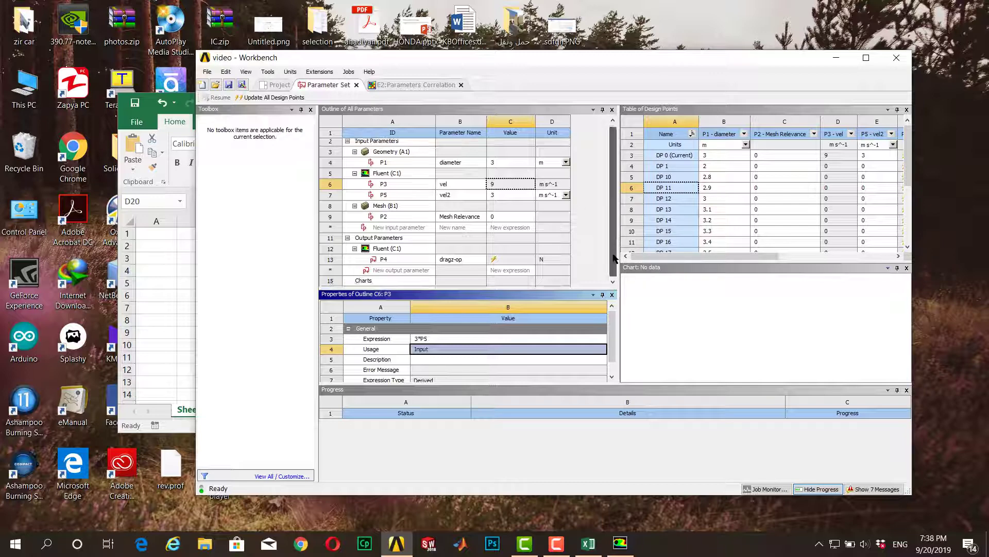